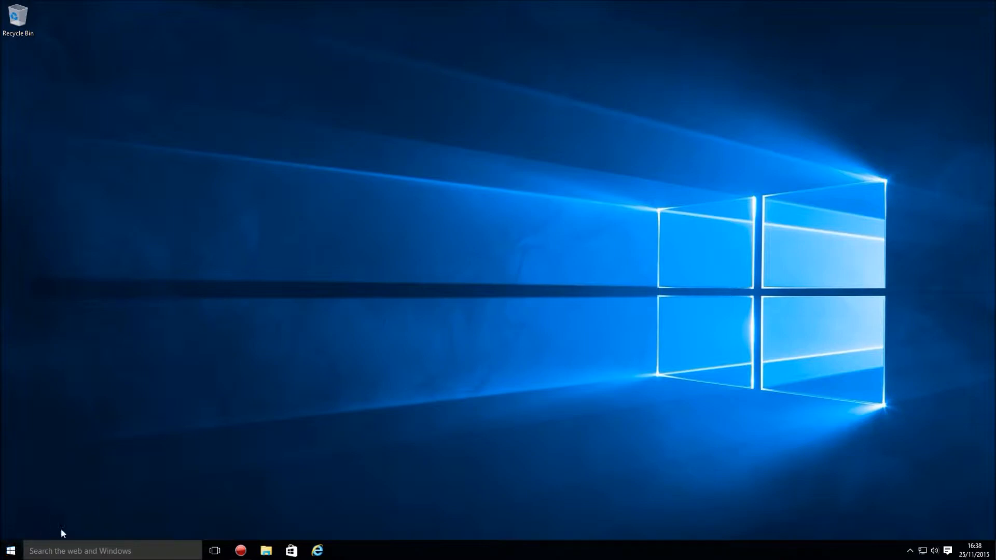
- Open the Start menu and look through its "Life at a glance" and "Play and explore" tile groups
click(11, 551)
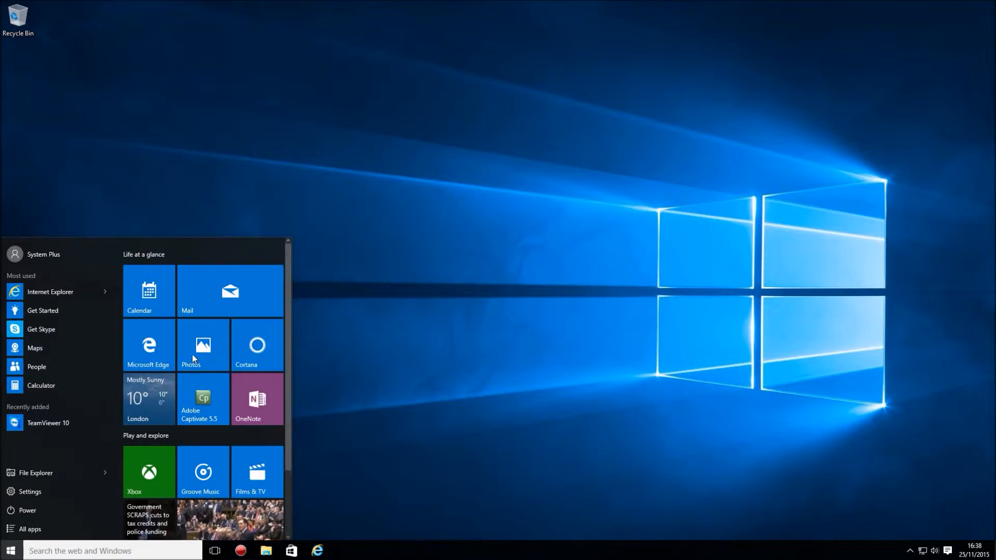
scroll(208, 339, down, 3)
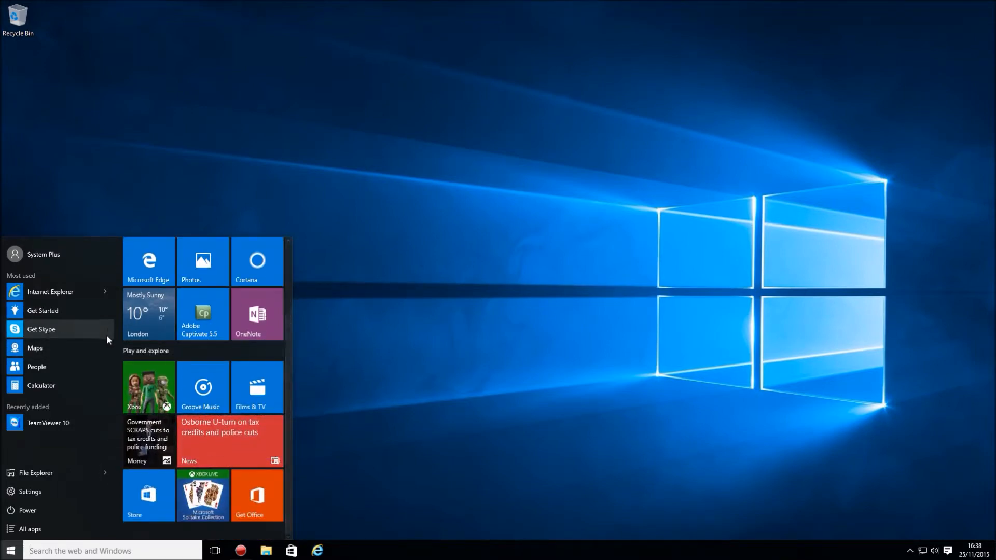
scroll(232, 400, up, 3)
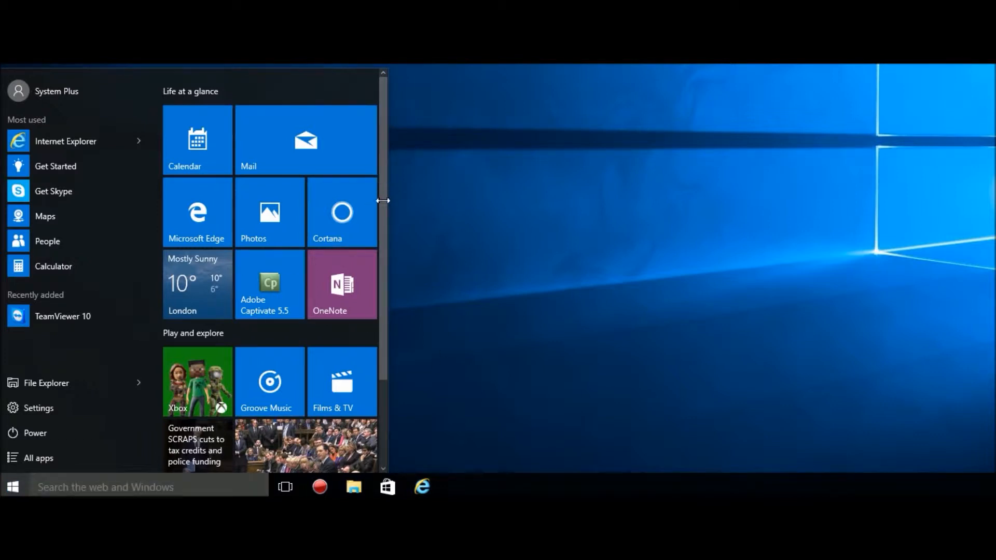
scroll(383, 234, down, 2)
scroll(379, 228, up, 2)
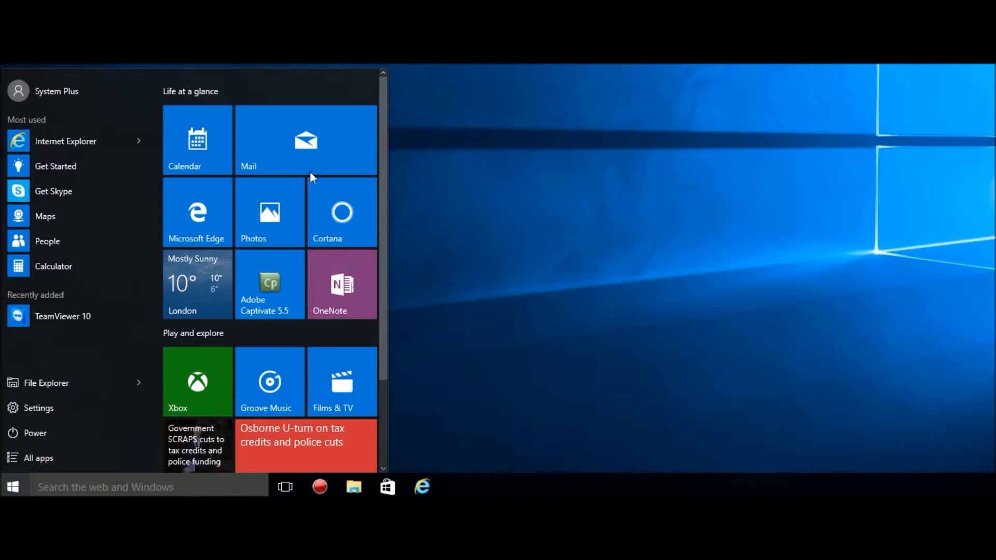
click(284, 148)
mouse_move(283, 146)
mouse_down()
mouse_move(278, 223)
mouse_move(214, 224)
mouse_move(220, 338)
mouse_move(291, 367)
mouse_move(267, 126)
mouse_move(275, 182)
mouse_move(279, 148)
mouse_up()
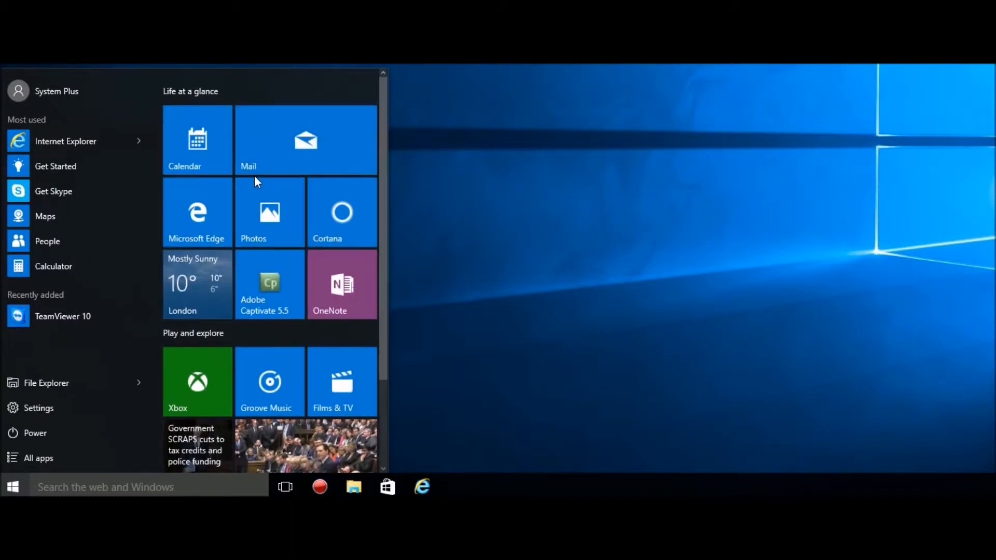
scroll(254, 175, down, 3)
scroll(256, 285, up, 3)
scroll(257, 284, down, 3)
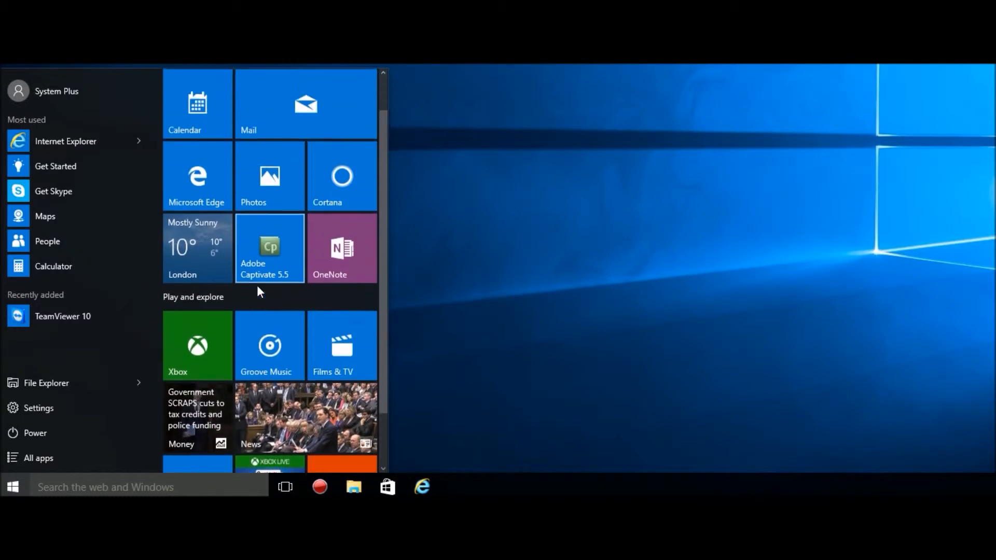
scroll(257, 284, up, 3)
scroll(278, 225, down, 3)
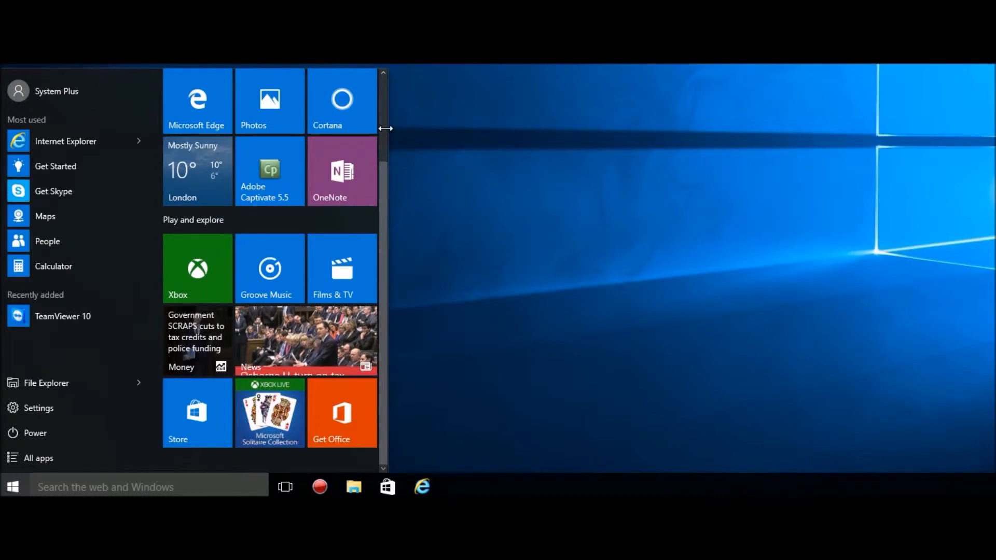
- Widen the Start menu to fit tile groups side by side and rename the "Life at a glance" group to "Work"
drag(425, 133, 767, 156)
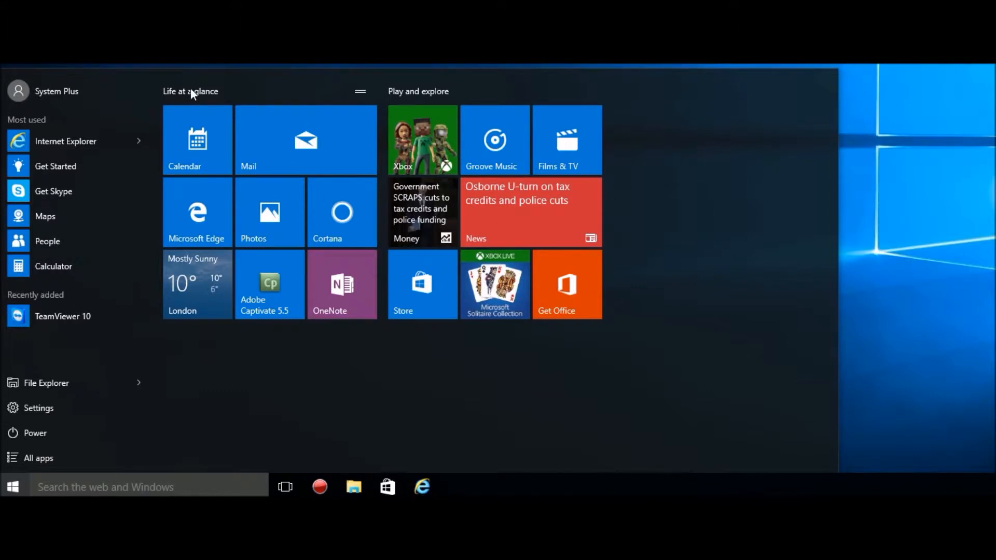
click(222, 91)
drag(223, 91, 161, 93)
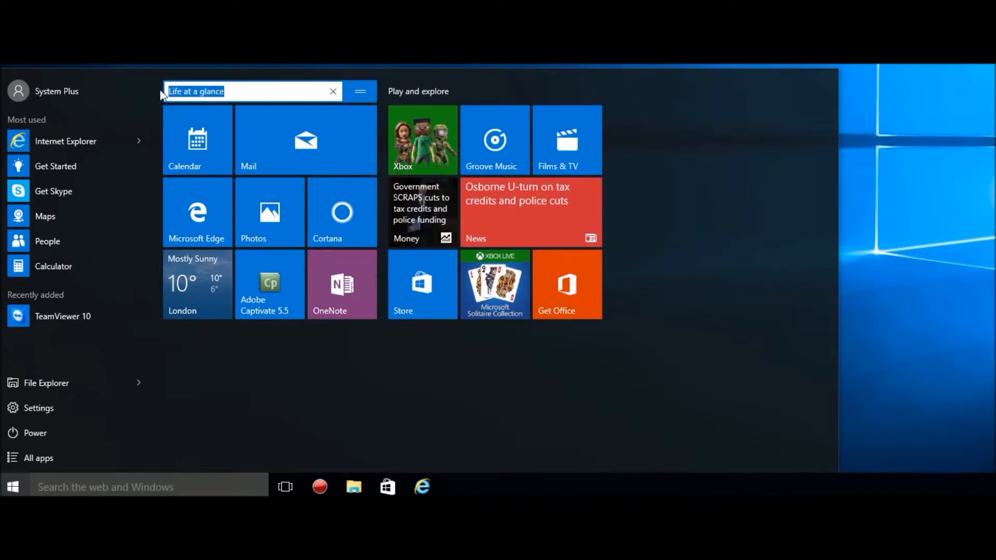
text(Wo)
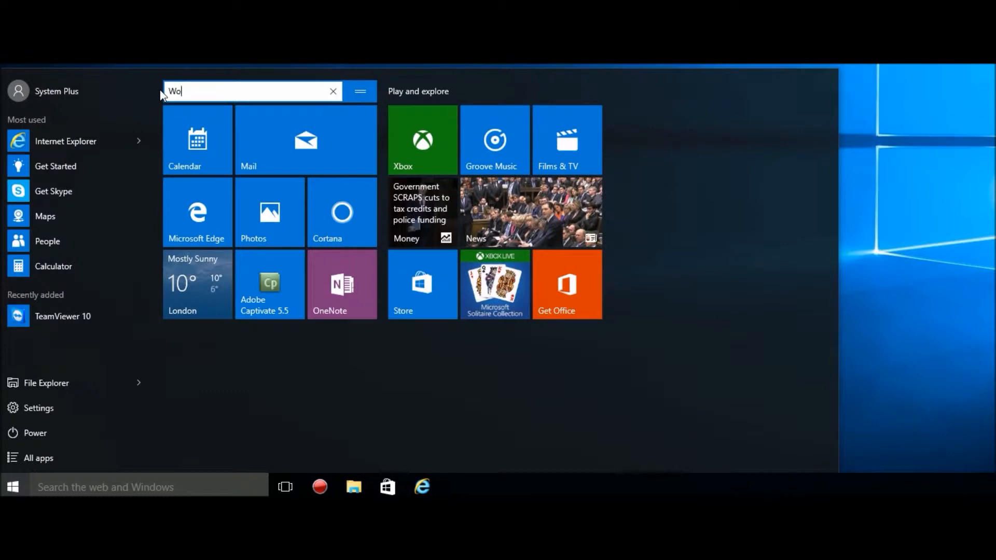
text(rk)
- Rename the "Play and explore" group to "Play" and move the London weather tile into it, below the Store tile
click(441, 92)
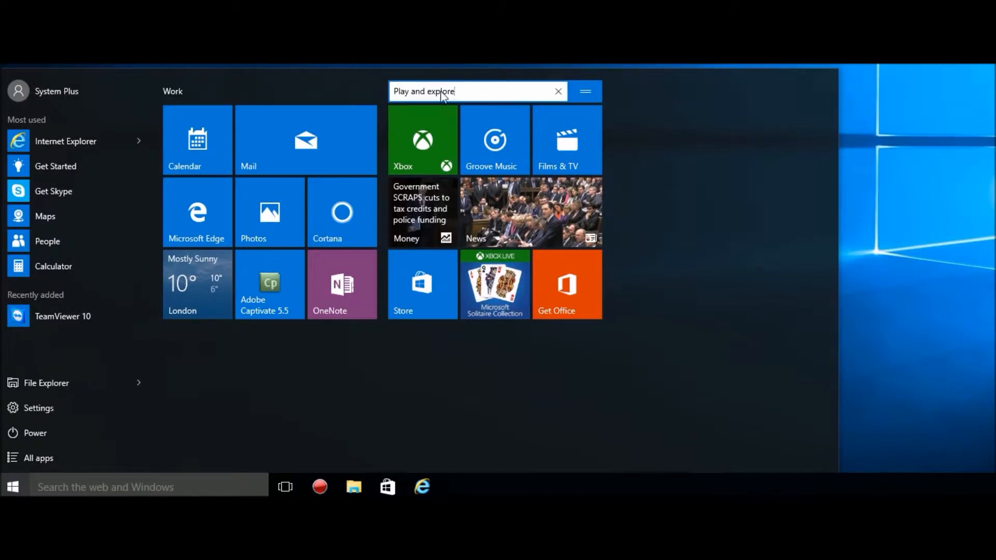
text(Play)
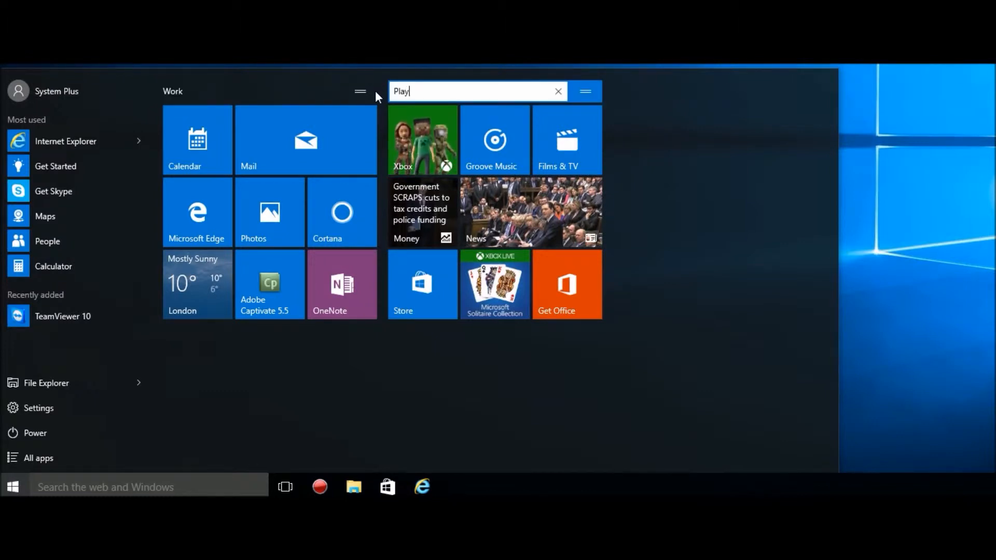
click(459, 345)
drag(194, 290, 429, 369)
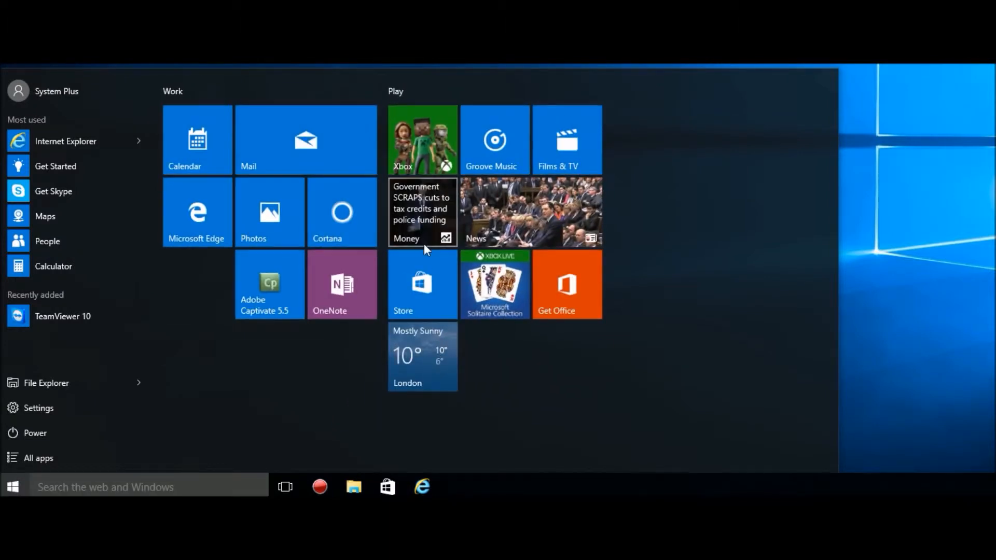
- Resize the Store and Get Office tiles in the Play group to Small
right_click(425, 294)
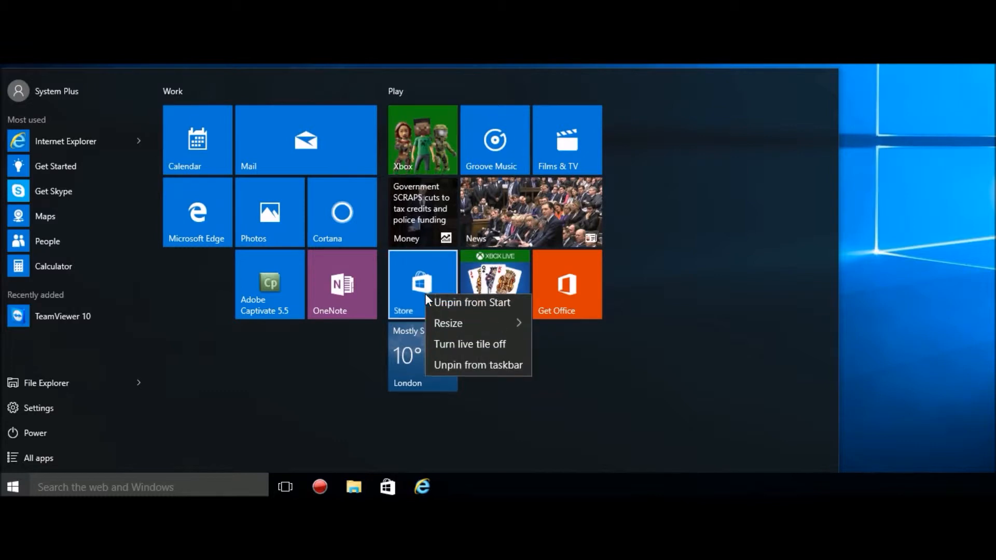
mouse_move(451, 327)
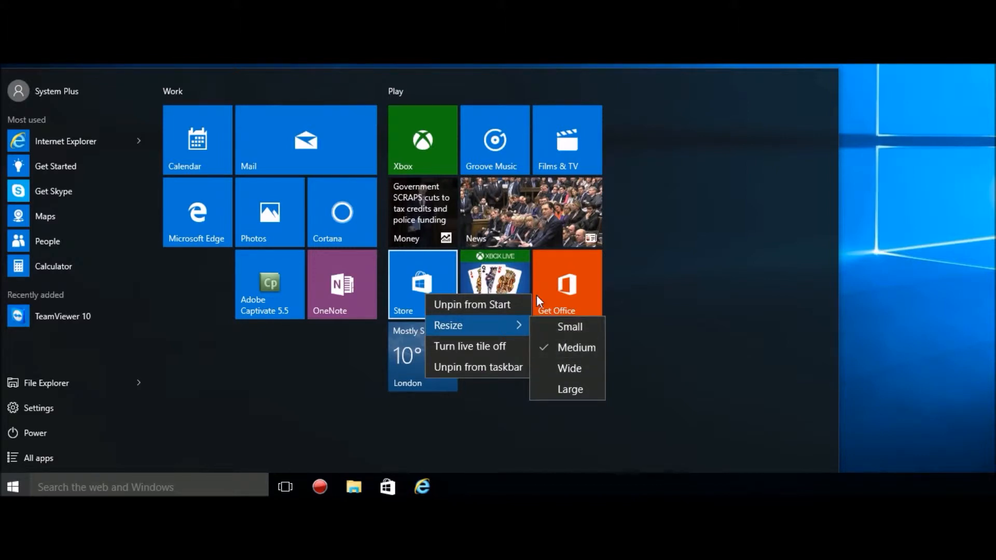
click(563, 328)
right_click(565, 292)
mouse_move(644, 322)
click(690, 322)
- Resize the Microsoft Solitaire Collection tile to Small and move the Get Office tile between it and the Store tile
right_click(504, 288)
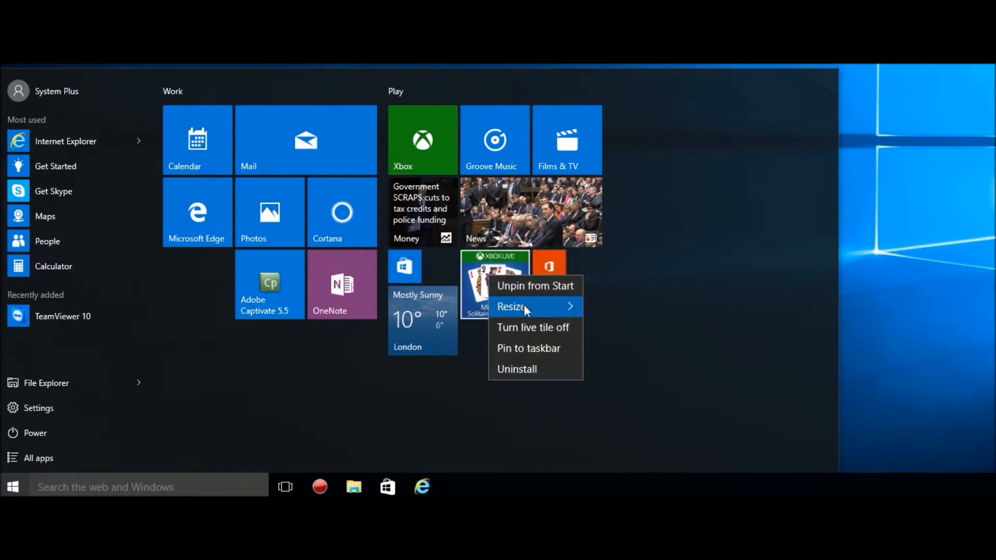
mouse_move(570, 307)
click(603, 308)
drag(540, 271, 456, 272)
mouse_move(415, 302)
mouse_down()
mouse_move(533, 269)
mouse_move(443, 317)
mouse_move(416, 307)
mouse_up()
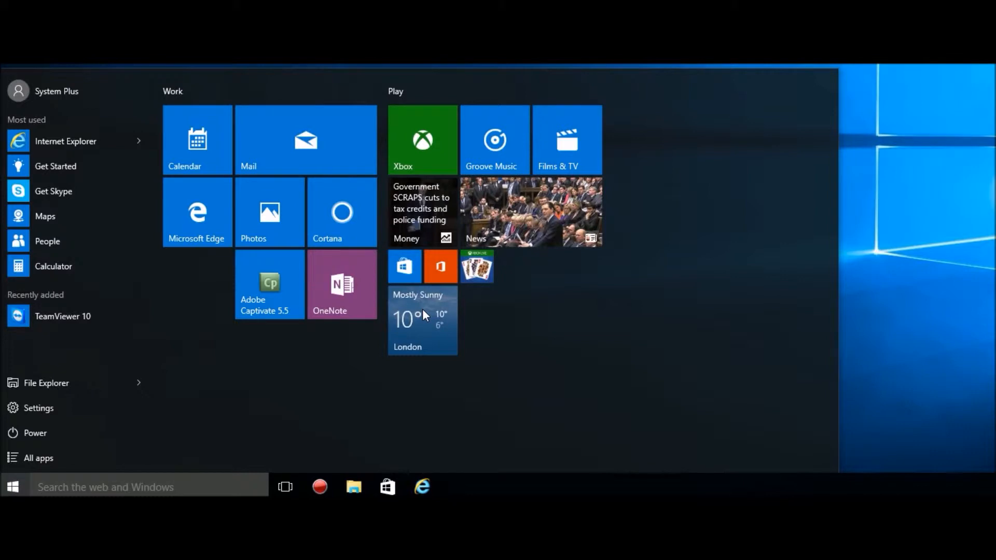
- Unpin the Mail tile in the Work group and the Xbox tile in the Play group from Start
right_click(298, 141)
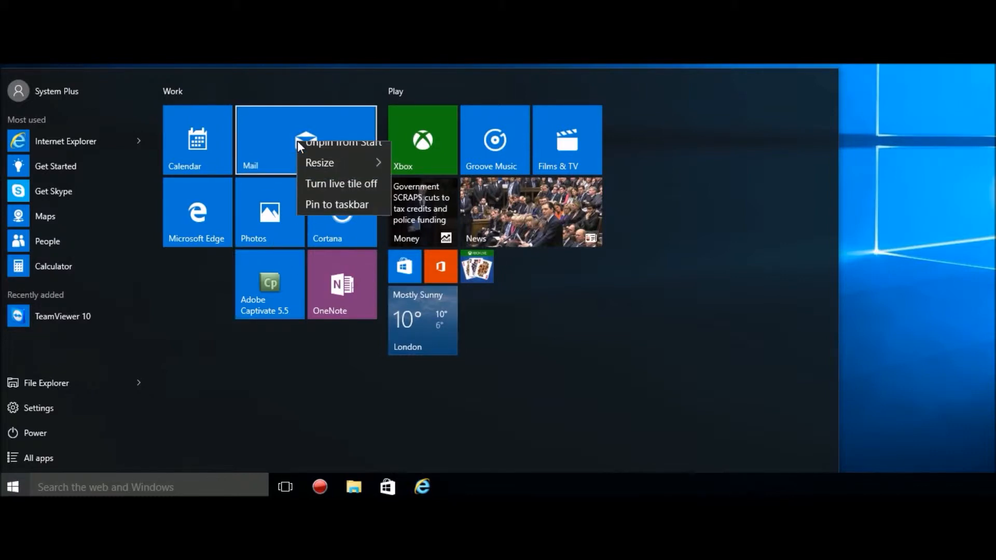
click(266, 137)
right_click(264, 137)
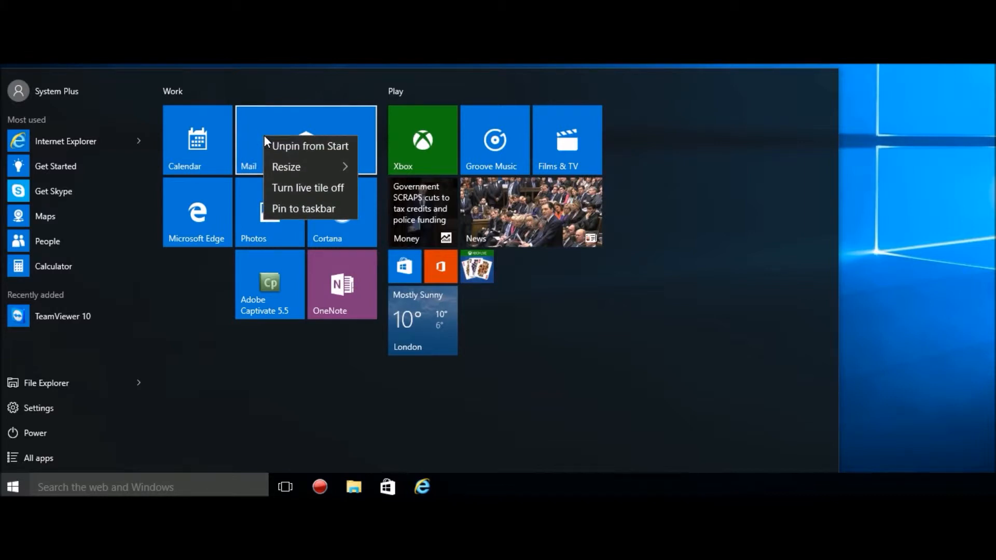
click(275, 146)
right_click(425, 126)
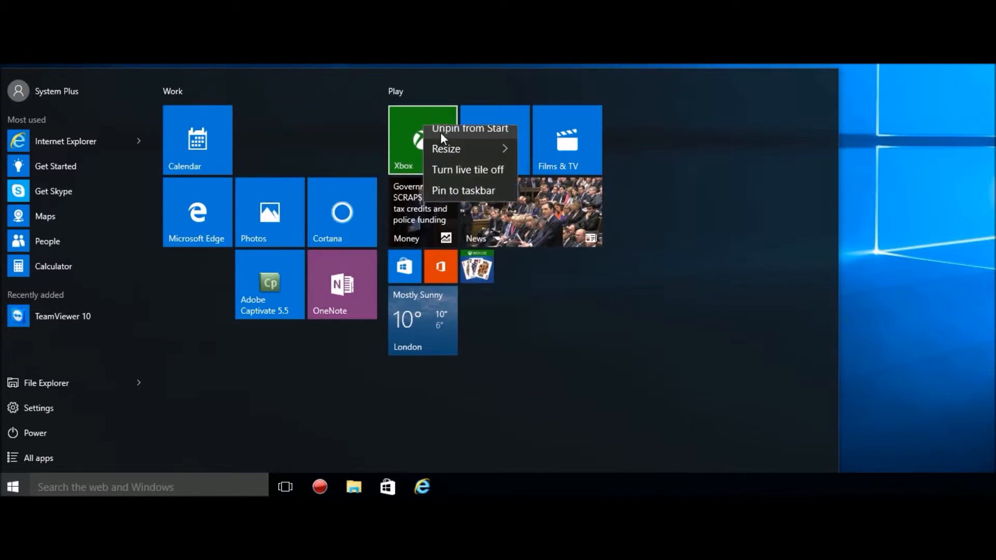
click(442, 131)
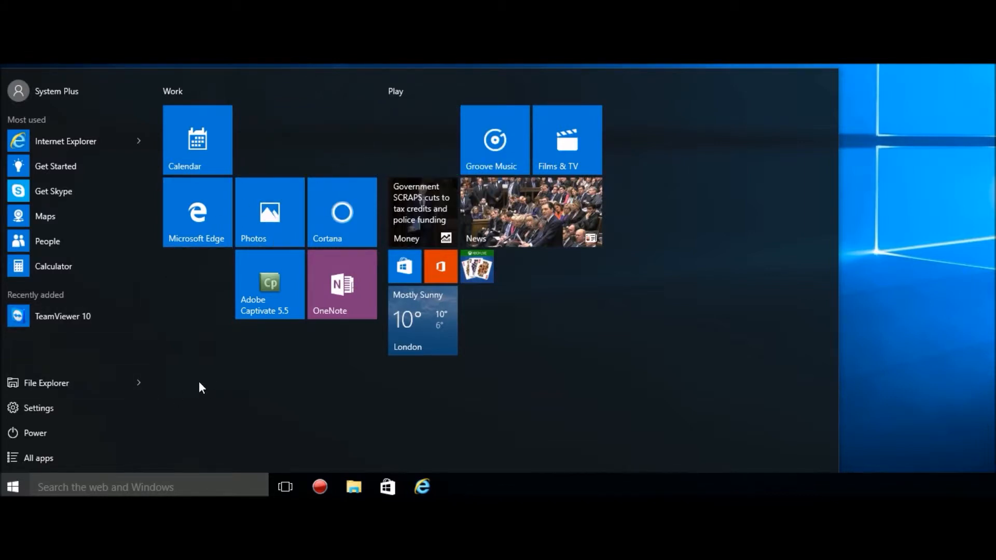
- Pin Food & Drink from the full app list to Start and place its tile beside Groove Music in the Play group
click(39, 462)
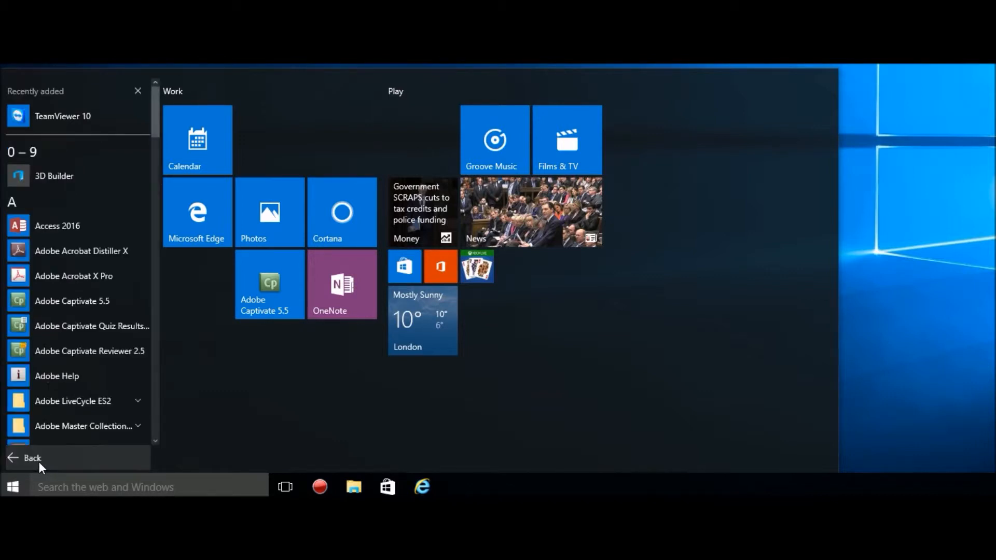
drag(152, 118, 150, 207)
right_click(60, 299)
click(76, 309)
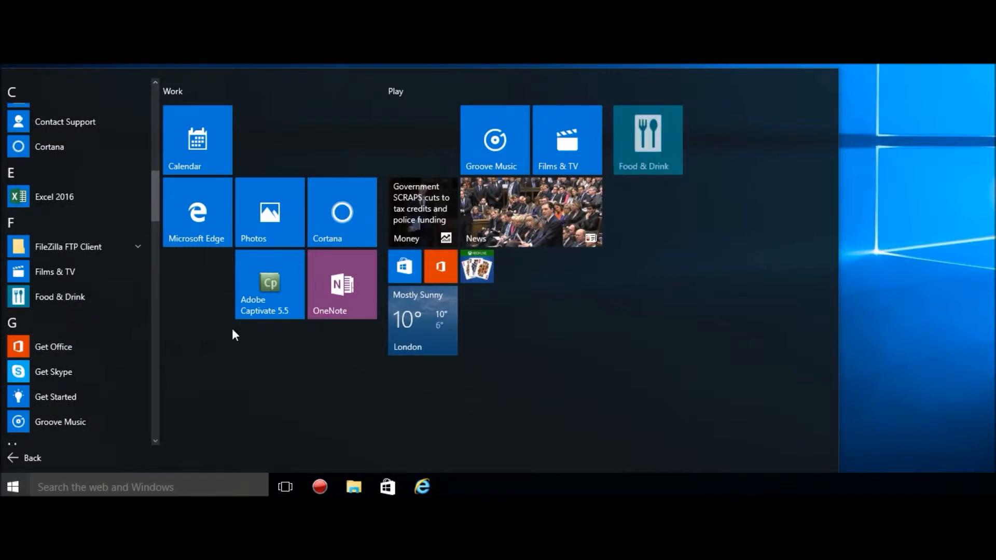
drag(651, 139, 422, 141)
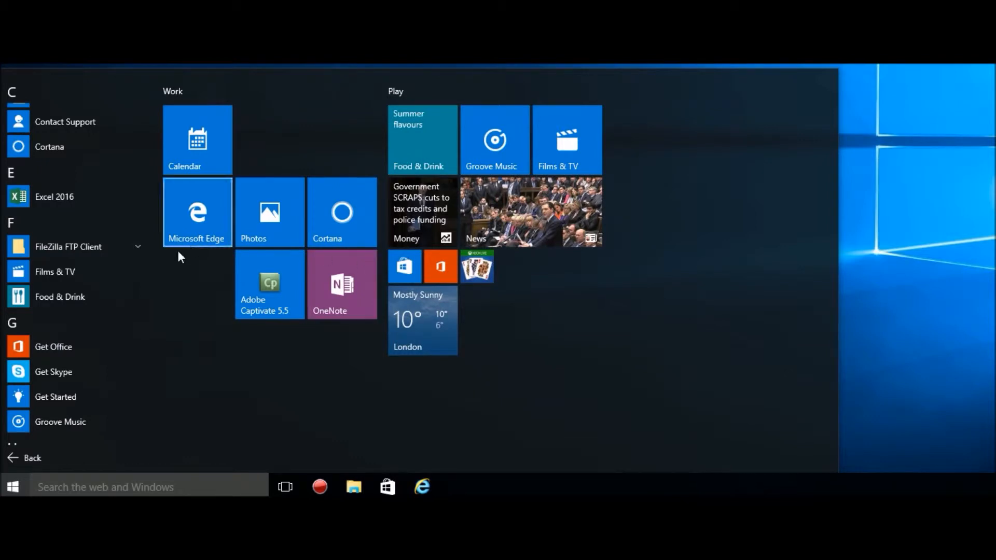
- Pin About iTunes from the iTunes folder of the app list to Start and place its tile beside Calendar in the Work group
scroll(89, 282, up, 3)
scroll(120, 242, up, 5)
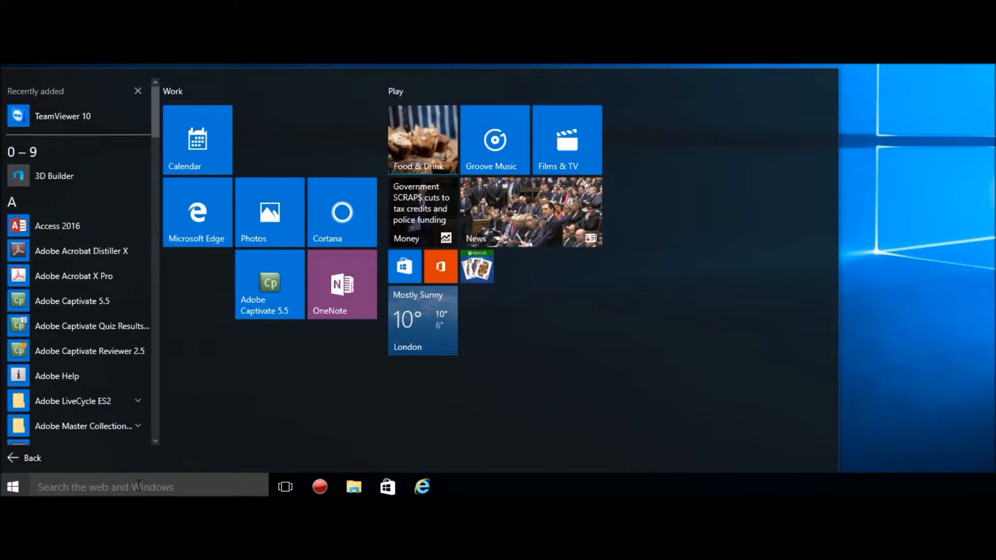
scroll(90, 242, down, 1)
scroll(90, 242, down, 10)
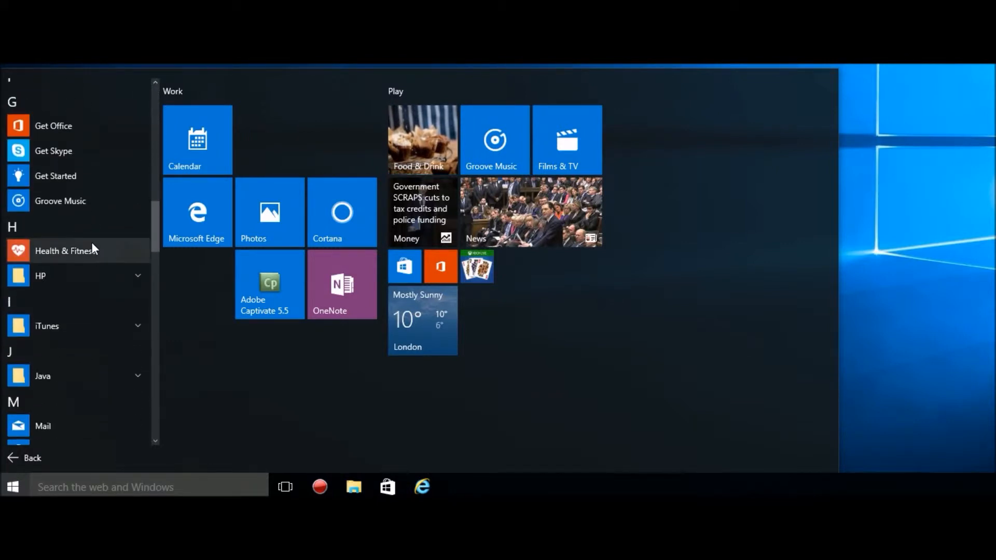
scroll(91, 242, down, 3)
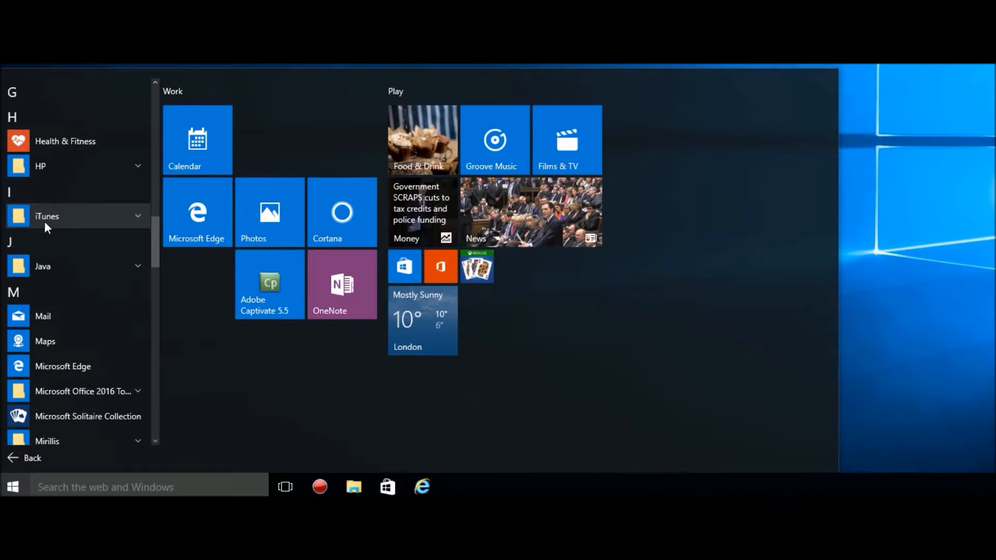
click(115, 215)
right_click(82, 237)
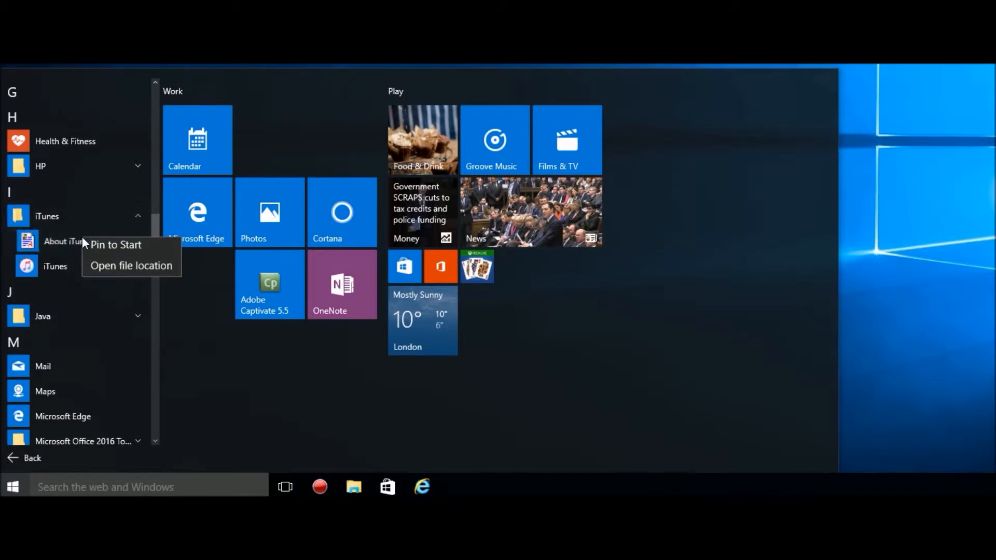
click(103, 244)
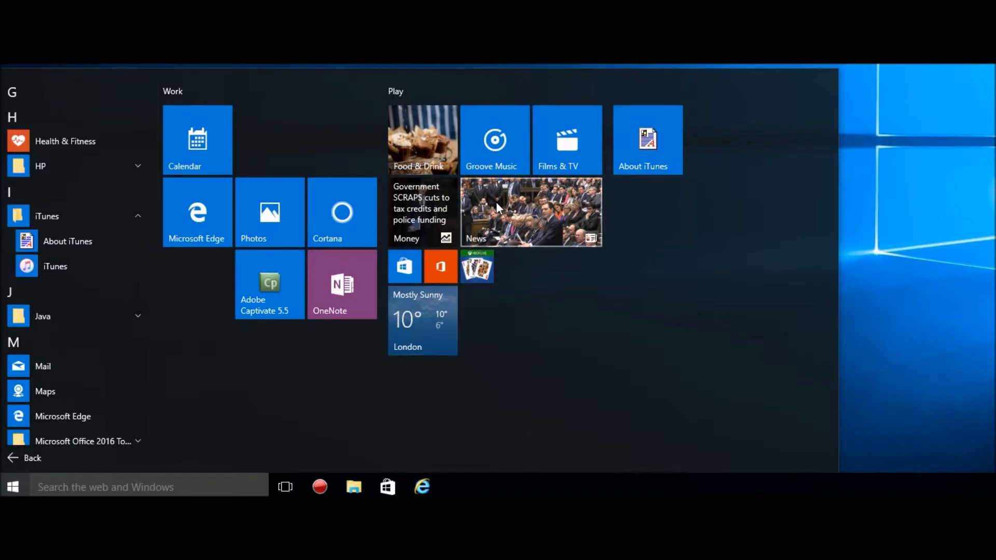
drag(662, 165, 306, 191)
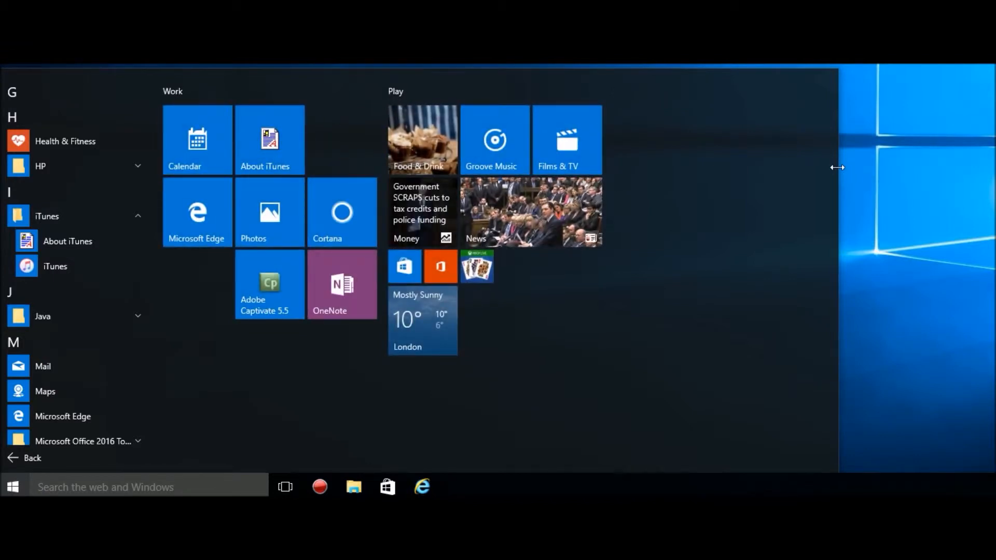
- Narrow the Start menu to fit just the Work and Play groups and return from the full app list to the main view
drag(729, 177, 631, 180)
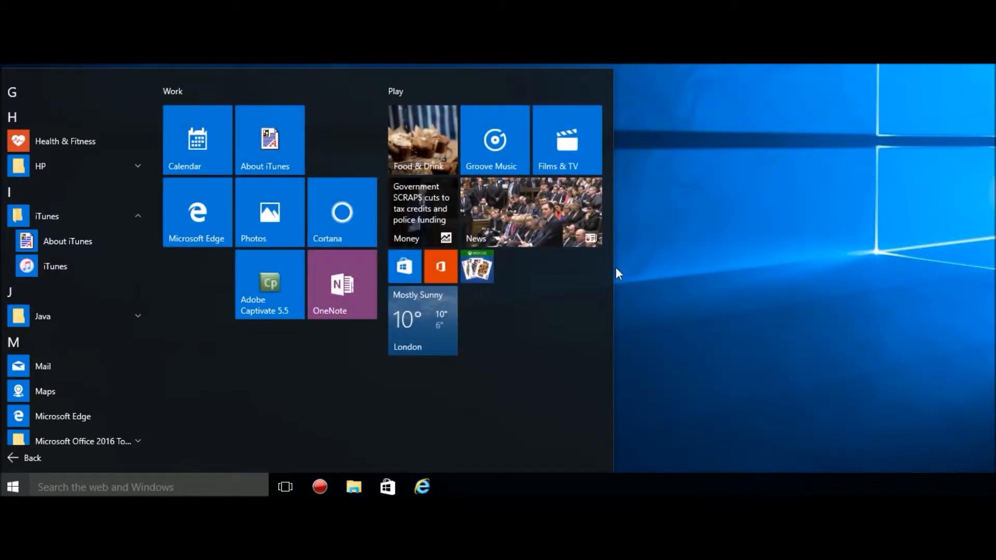
mouse_move(612, 270)
mouse_down()
mouse_move(874, 265)
mouse_move(597, 281)
mouse_up()
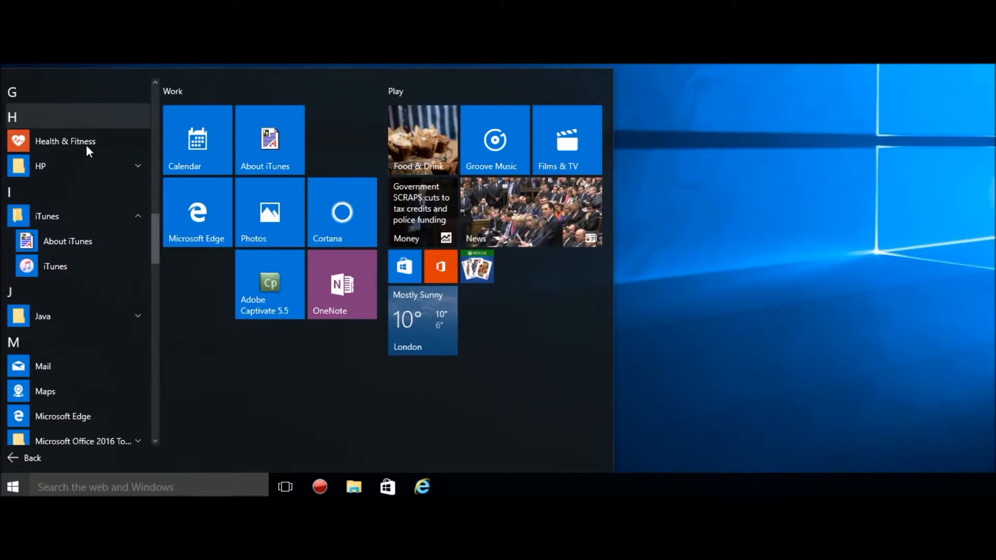
scroll(104, 166, up, 8)
scroll(106, 160, up, 5)
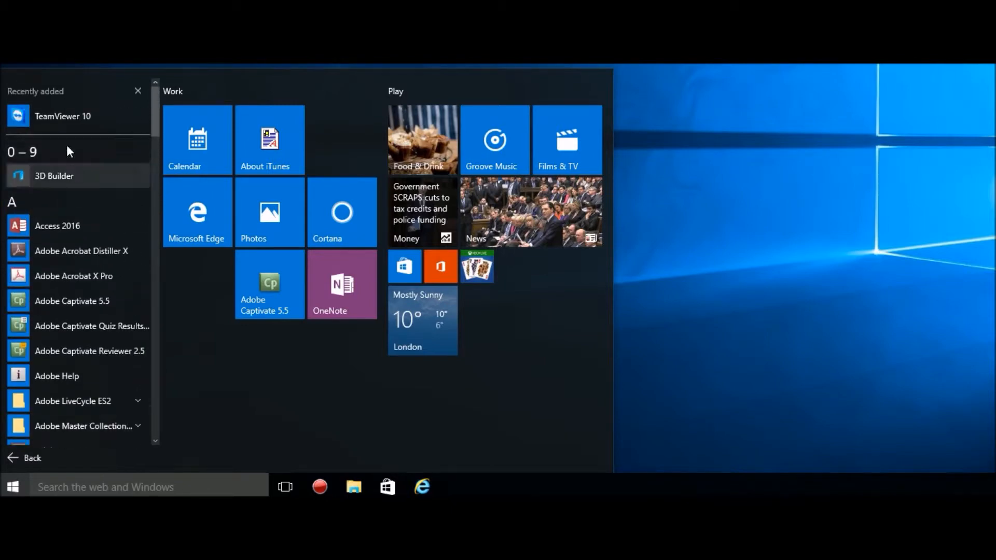
click(20, 456)
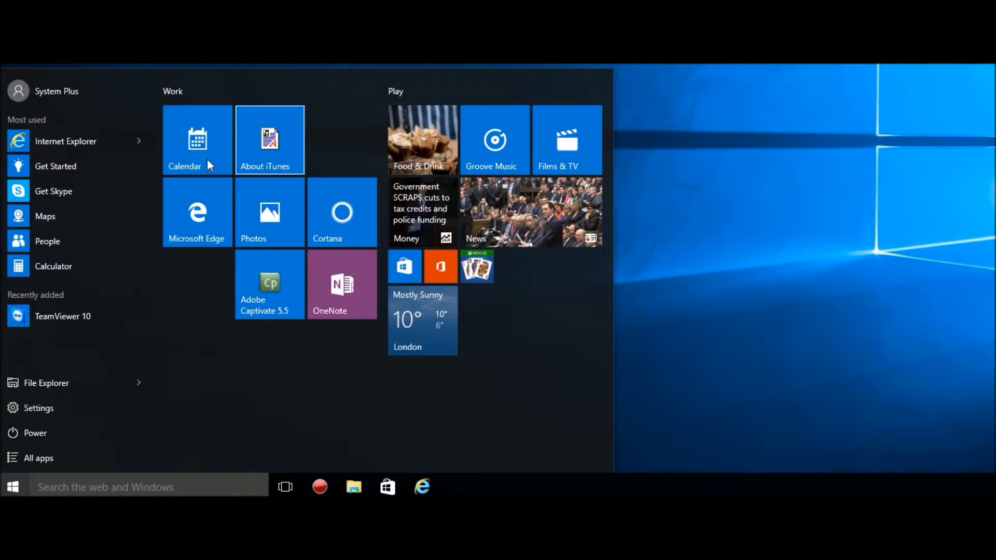
- Unpin the About iTunes, Photos and Cortana tiles in the Work group from Start
right_click(269, 157)
click(290, 169)
right_click(266, 185)
click(299, 195)
right_click(319, 203)
click(340, 213)
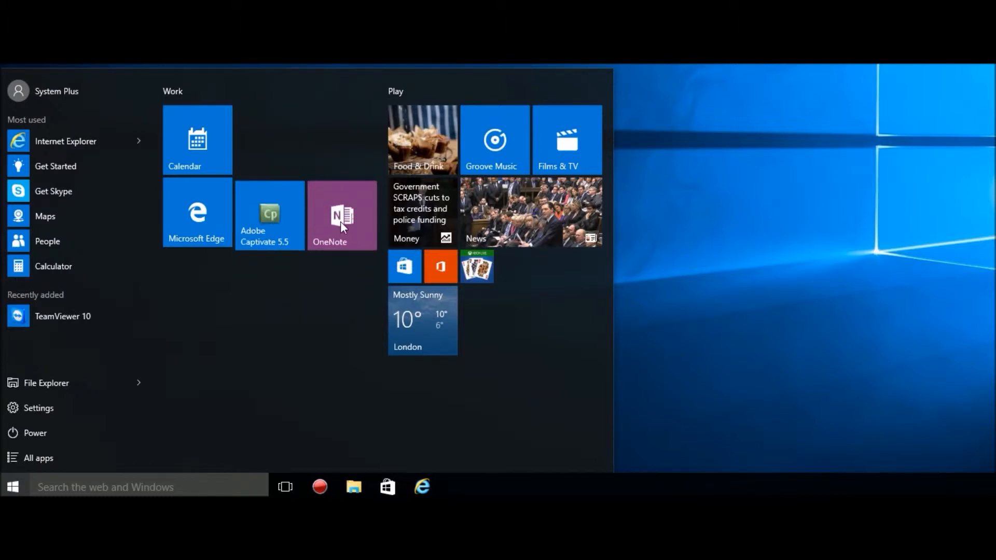
- Move the OneNote tile beside Calendar and unpin the Solitaire, Get Office, Store and Weather tiles of the Play group from Start
drag(332, 216, 280, 136)
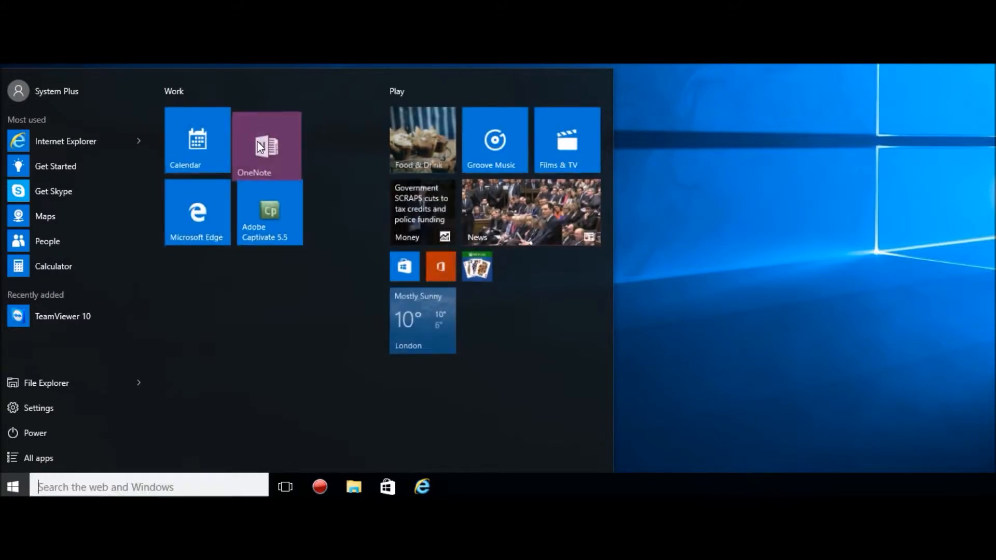
right_click(482, 273)
click(491, 278)
right_click(453, 270)
click(477, 278)
right_click(413, 267)
click(428, 276)
right_click(416, 288)
click(450, 291)
- Unpin the Money, News, Films & TV, Groove Music and Food & Drink tiles in the Play group from Start
right_click(421, 215)
click(451, 228)
right_click(505, 216)
click(524, 224)
right_click(571, 163)
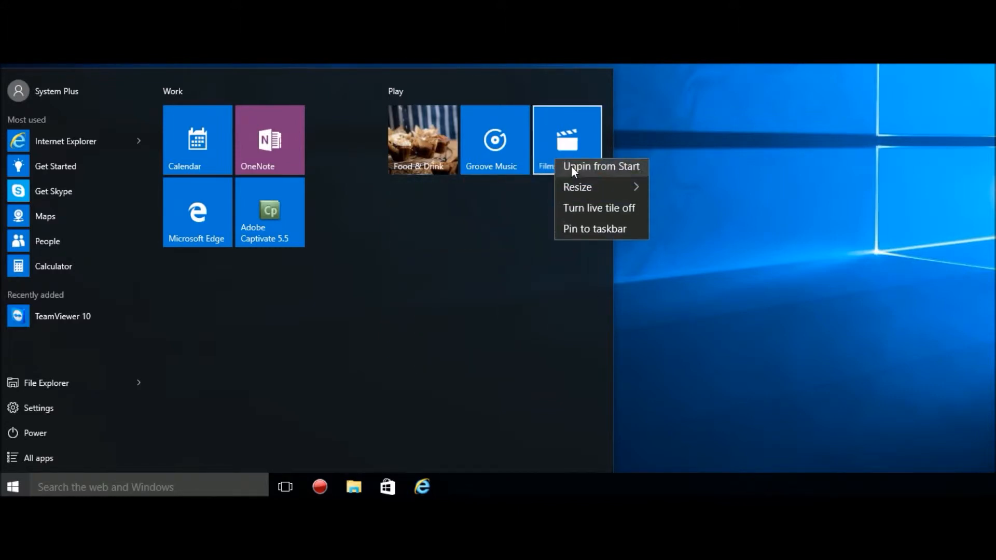
click(576, 172)
right_click(527, 158)
click(541, 167)
right_click(430, 129)
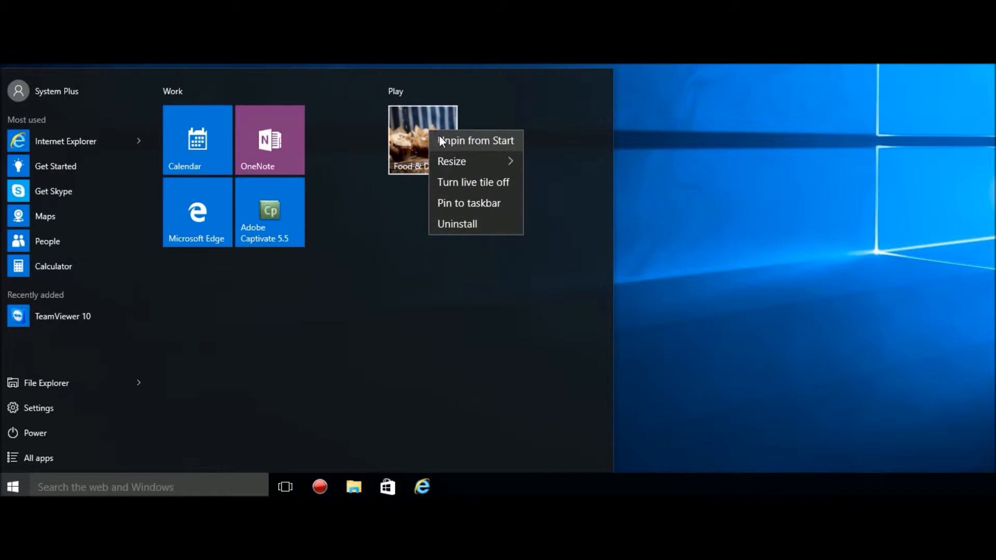
click(438, 136)
- Unpin the OneNote, Calendar, Microsoft Edge and Adobe Captivate 5.5 tiles in the Work group from Start
right_click(278, 126)
click(301, 135)
right_click(216, 126)
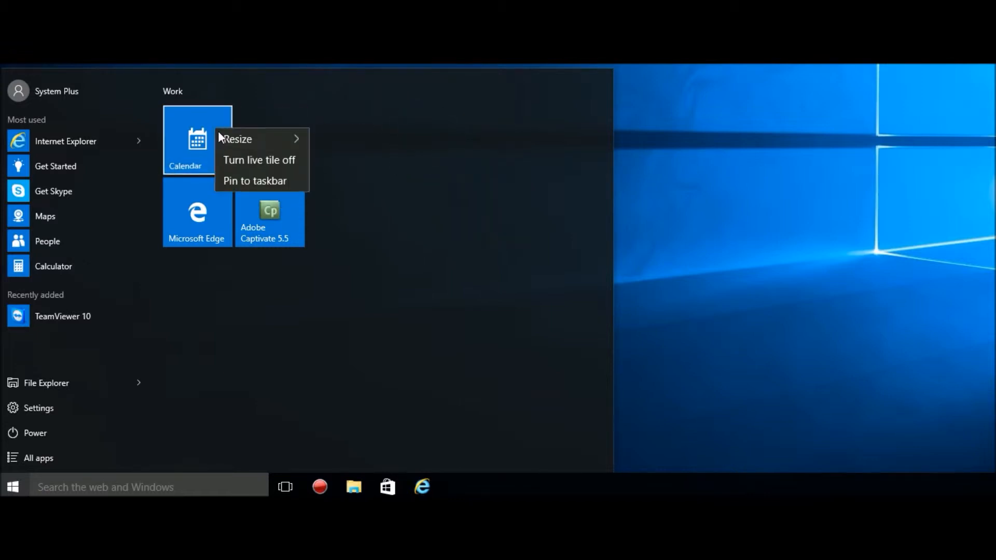
click(231, 136)
right_click(198, 151)
click(215, 157)
right_click(249, 126)
click(275, 133)
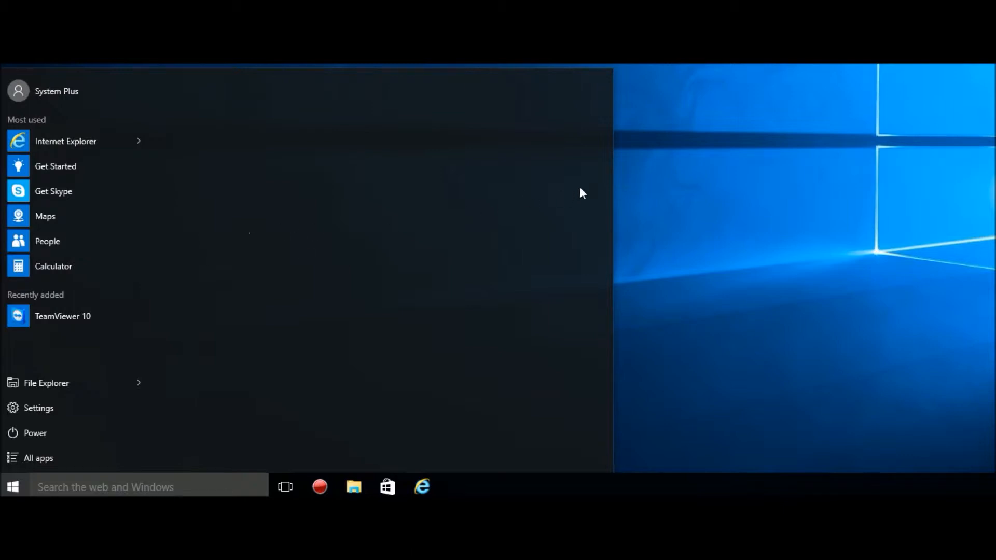
- Narrow the empty Start menu to the width of one tile group and pin Internet Explorer from the most used apps
drag(610, 172, 352, 162)
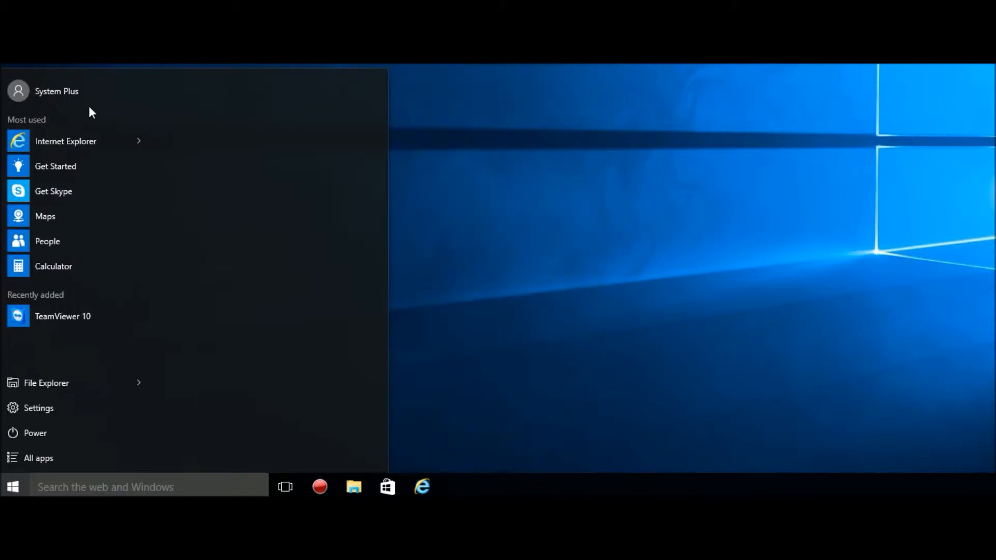
right_click(45, 139)
click(84, 148)
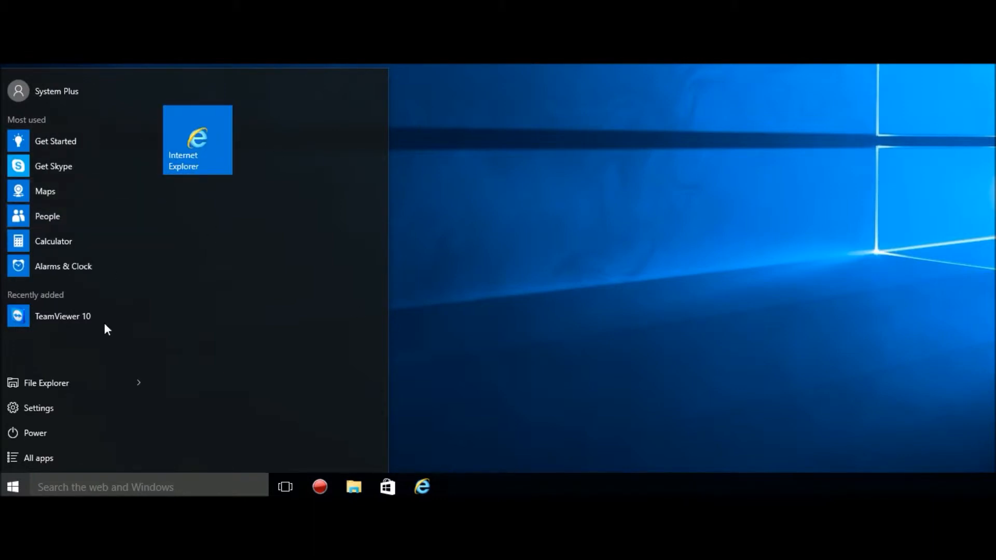
- Pin Calculator and Get Office from the full app list to Start
click(57, 457)
scroll(76, 263, down, 8)
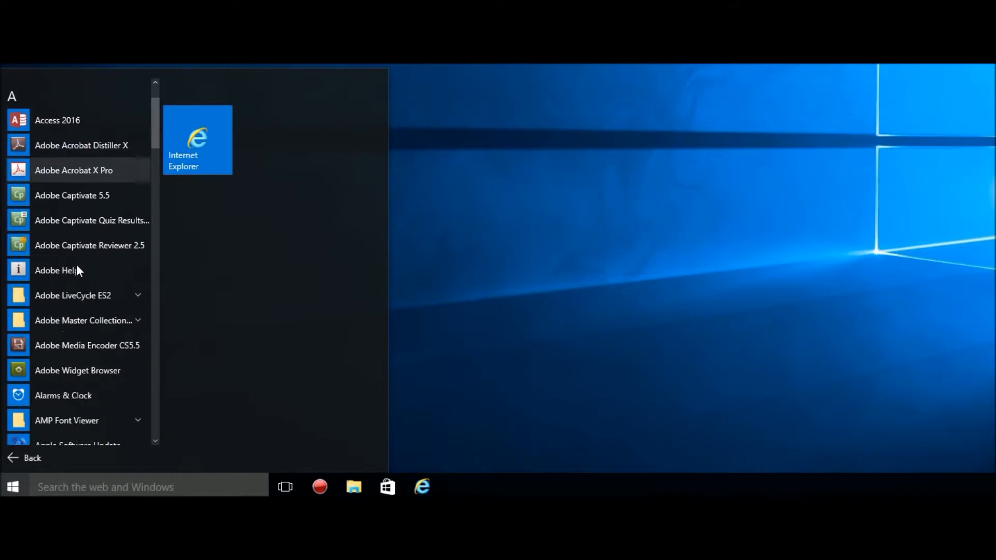
right_click(66, 180)
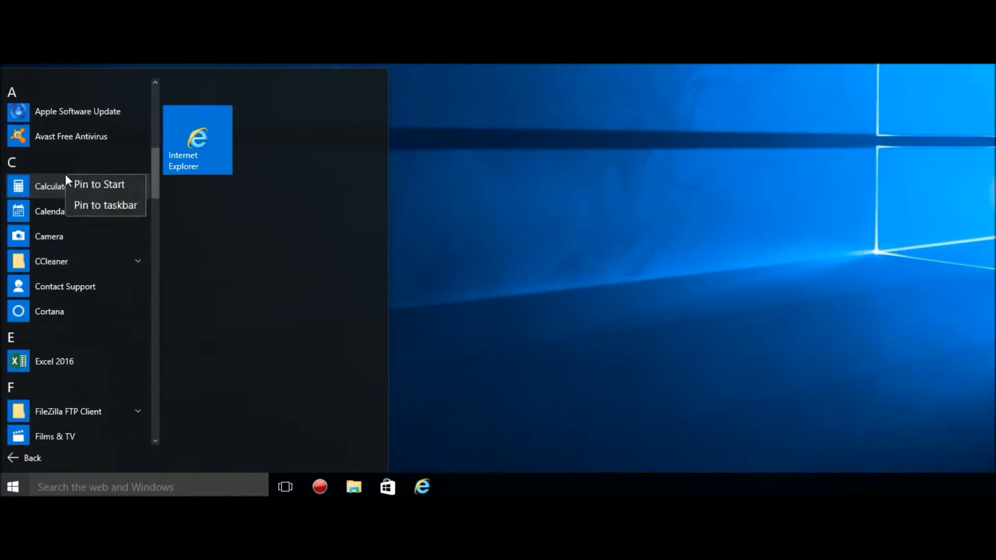
click(82, 186)
scroll(91, 232, down, 5)
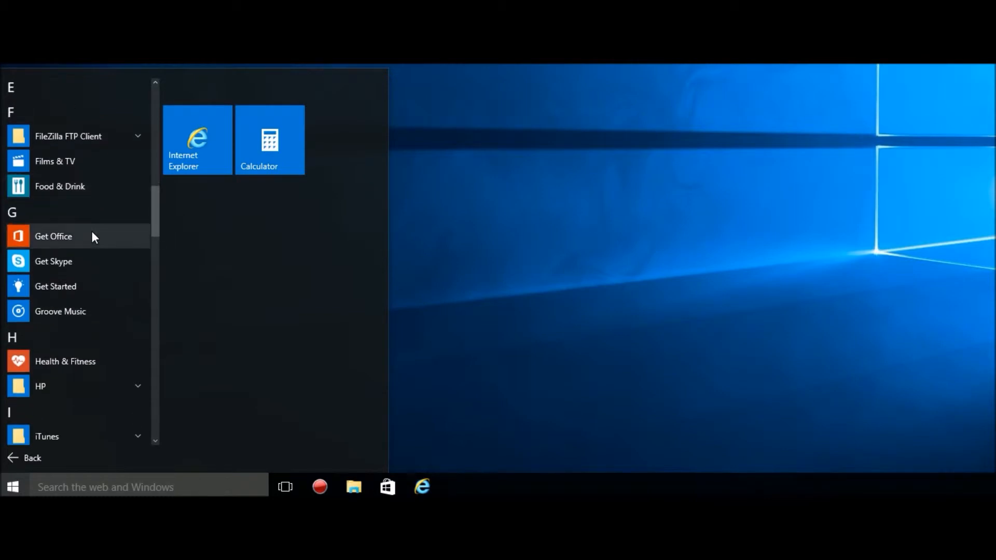
scroll(92, 231, down, 1)
right_click(45, 187)
click(70, 195)
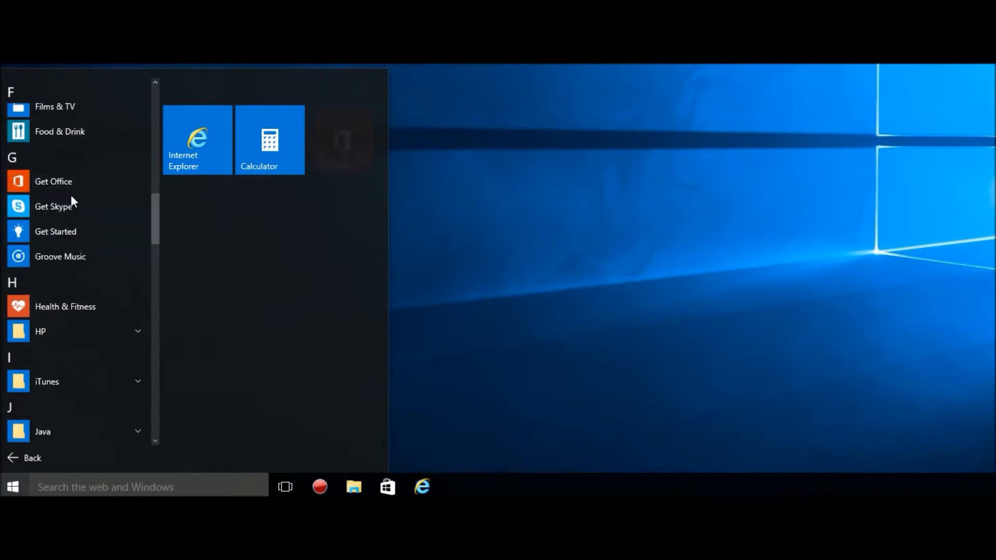
- Examine the context options offered for the Internet Explorer and Calculator tiles, leaving both tiles as they are
scroll(110, 219, down, 2)
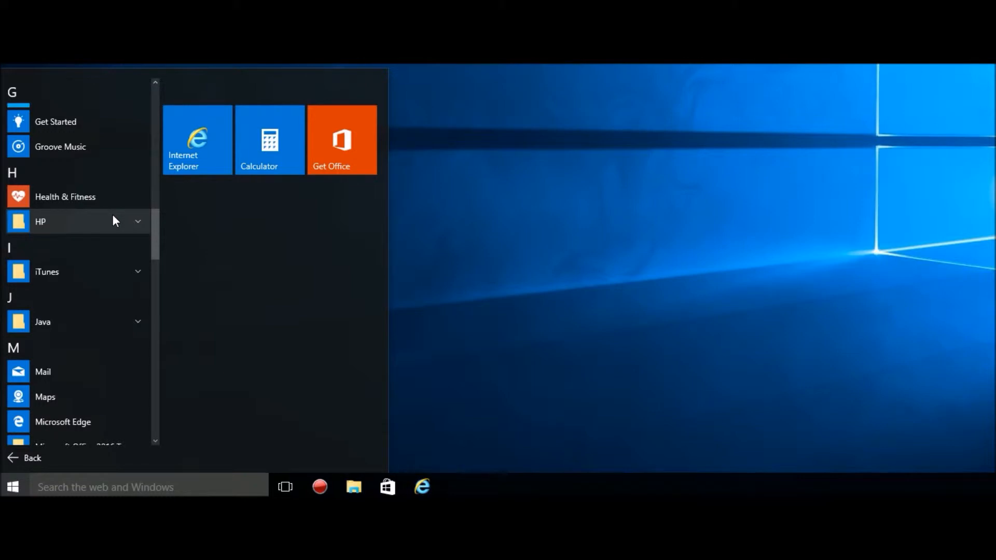
right_click(226, 139)
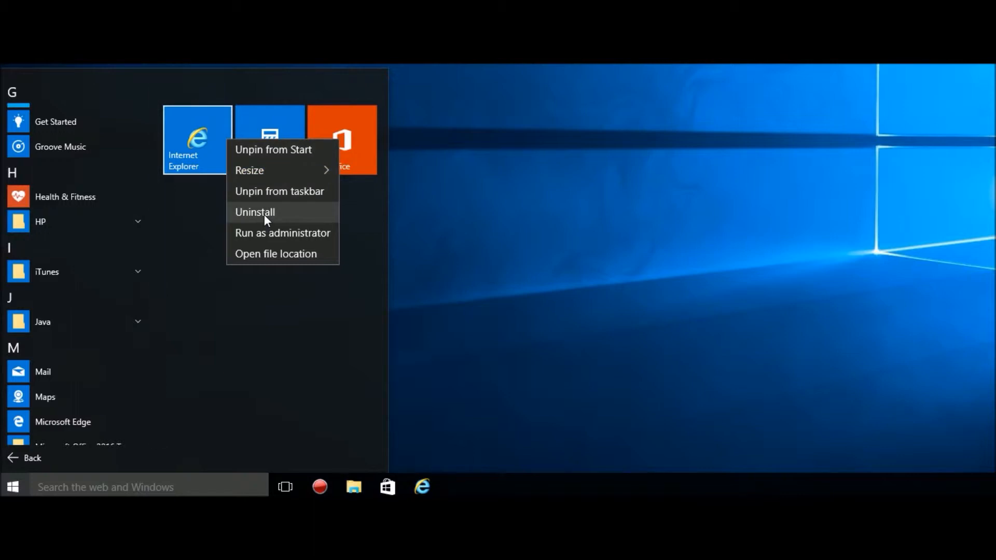
right_click(263, 131)
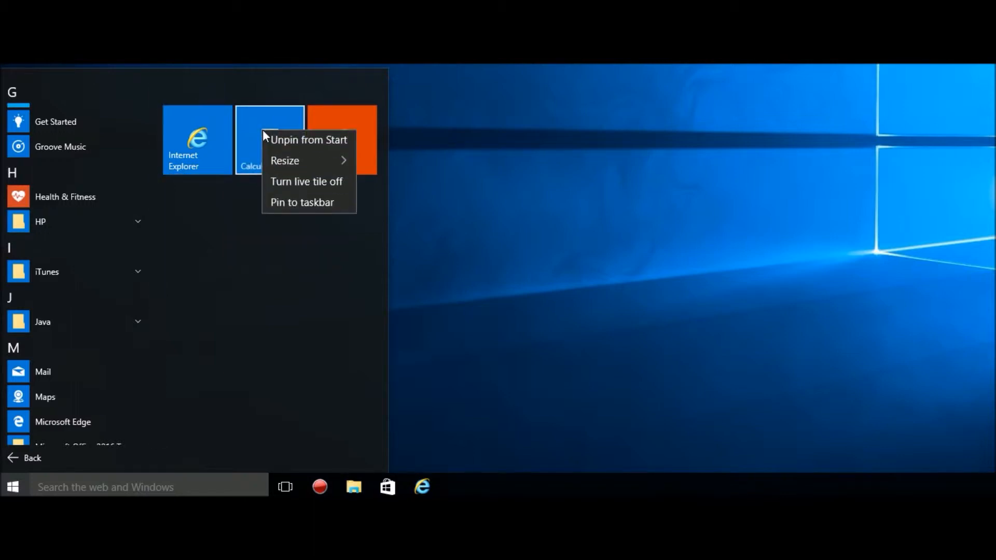
click(301, 367)
- Pin Mozilla Firefox from the full app list to Start and check the context options of its tile
scroll(64, 290, down, 5)
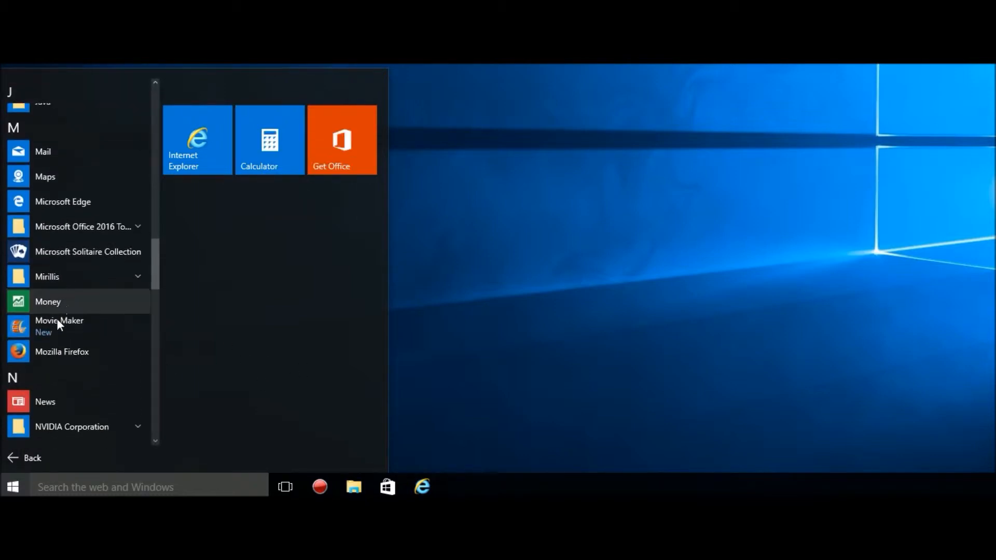
right_click(54, 350)
click(74, 366)
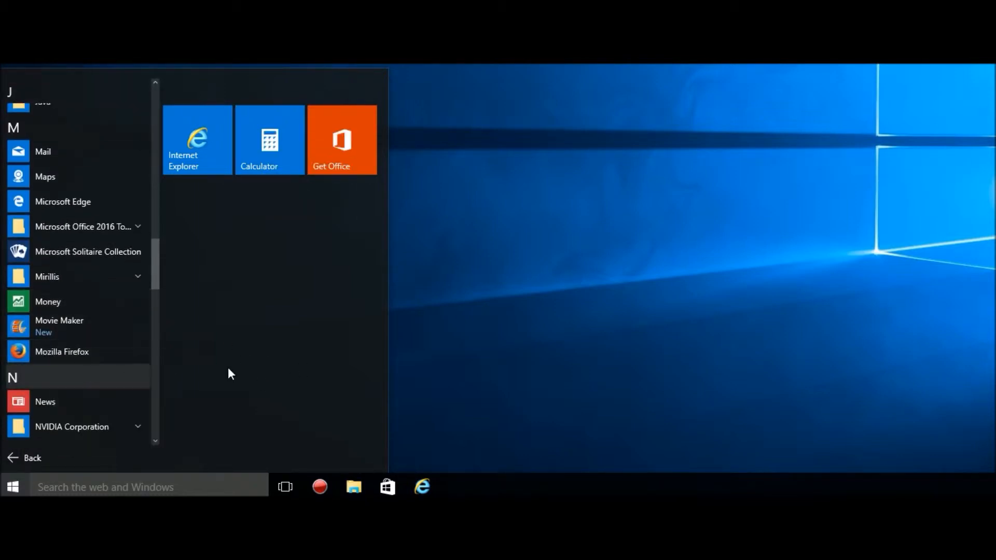
right_click(201, 189)
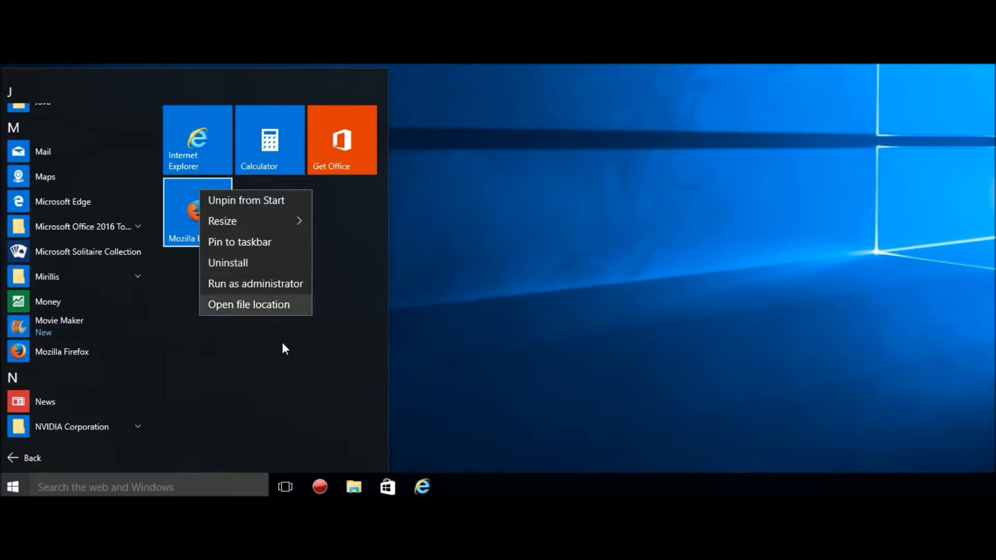
click(355, 252)
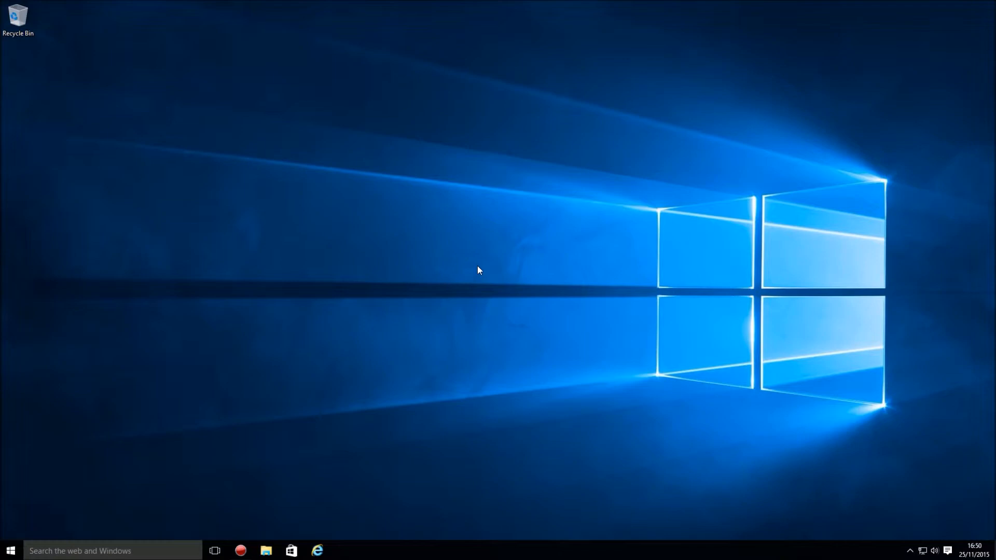
- Open File Explorer from the Start menu and pin the Videos and Pictures folders under This PC to Start
click(10, 551)
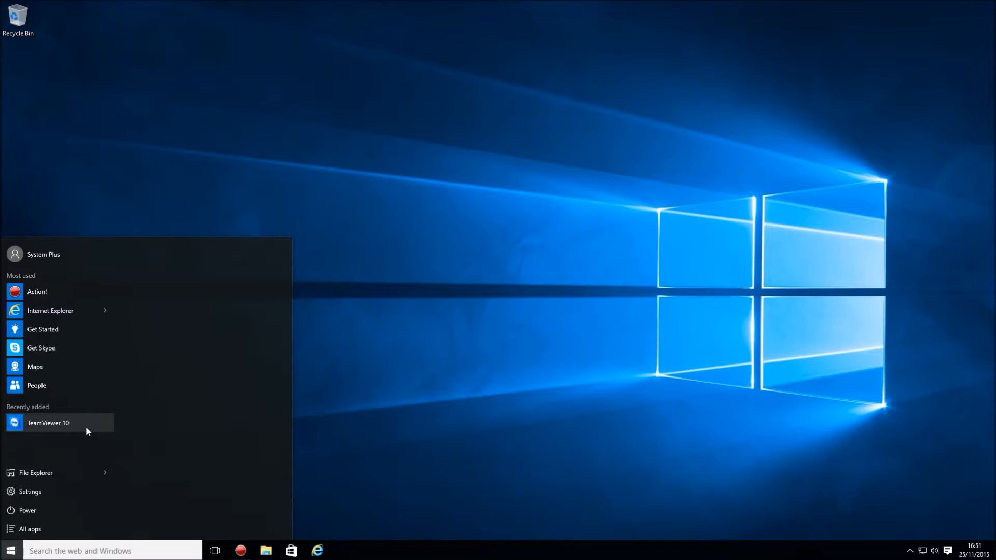
click(53, 473)
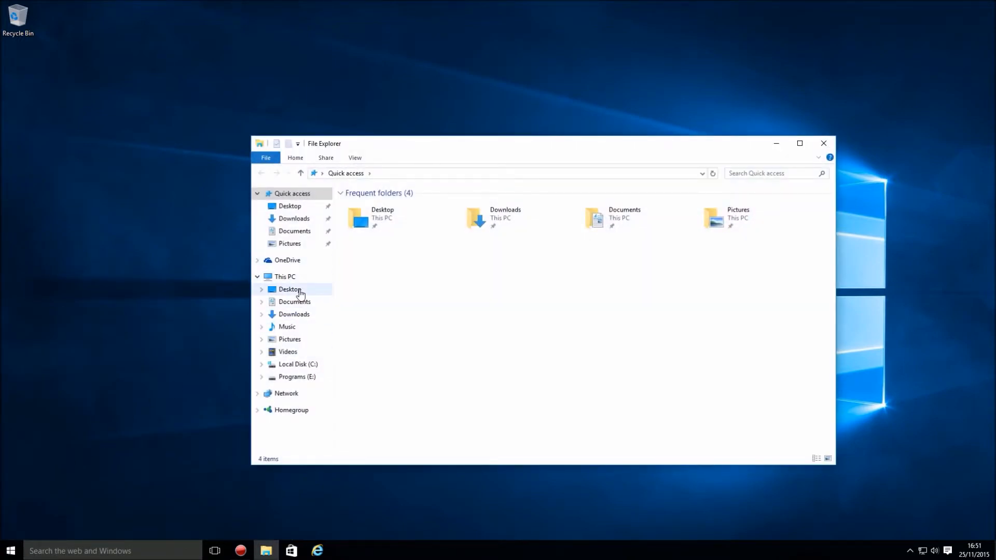
right_click(285, 351)
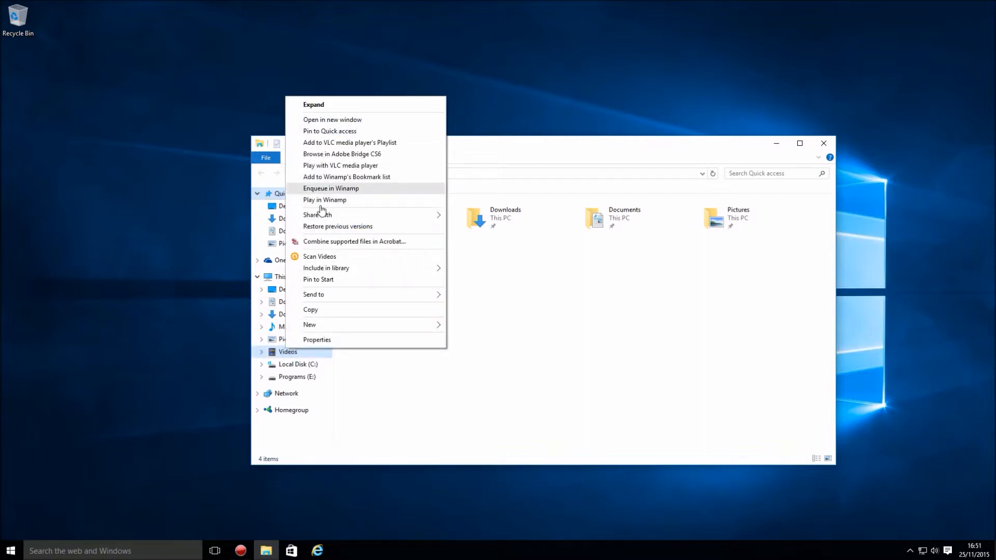
click(323, 281)
right_click(293, 340)
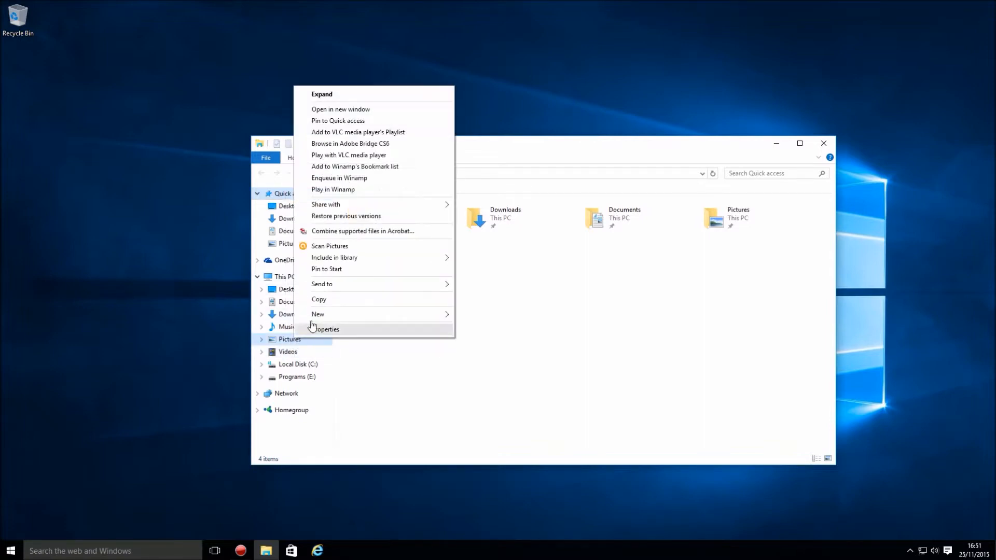
click(327, 269)
- Pin the Music, Downloads and Documents folders under This PC to Start
right_click(284, 327)
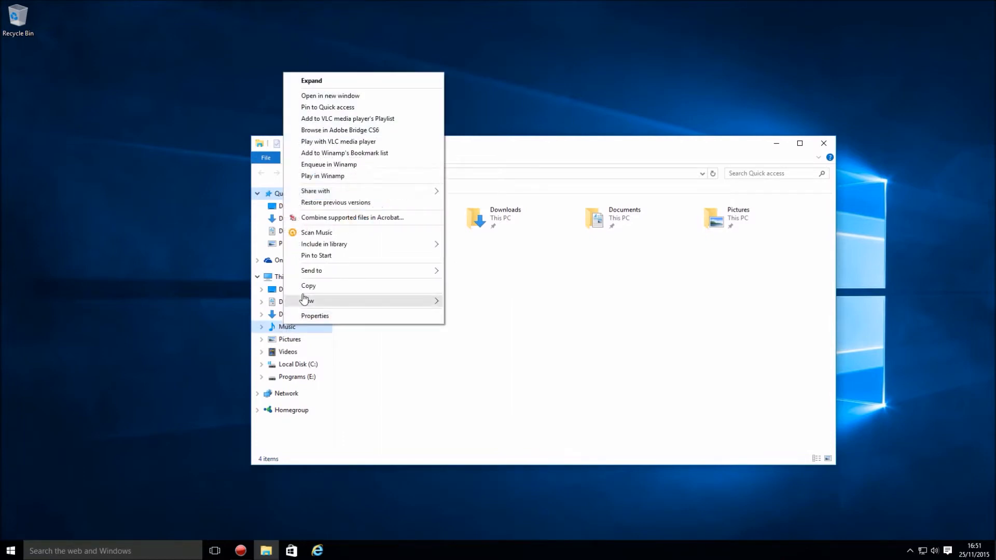
click(290, 256)
right_click(282, 315)
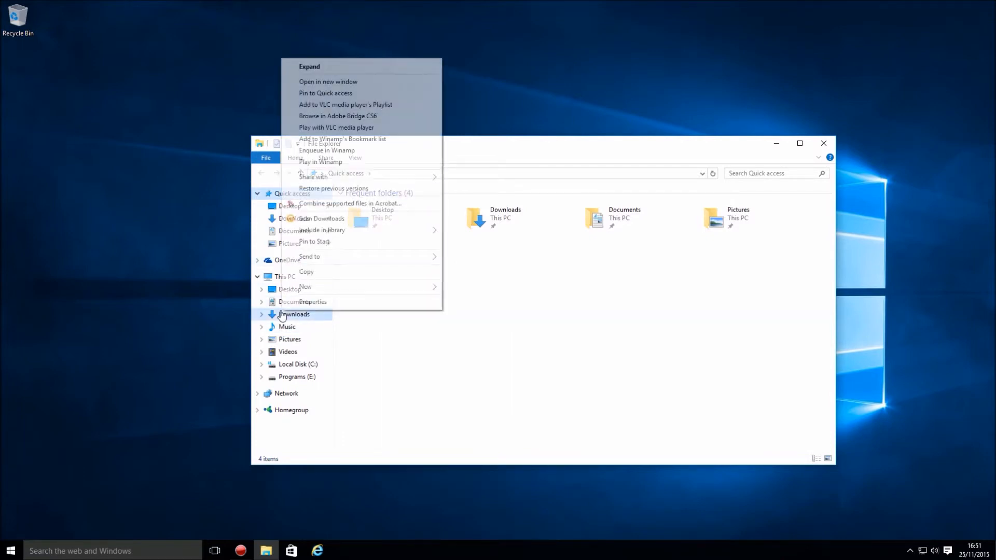
click(301, 244)
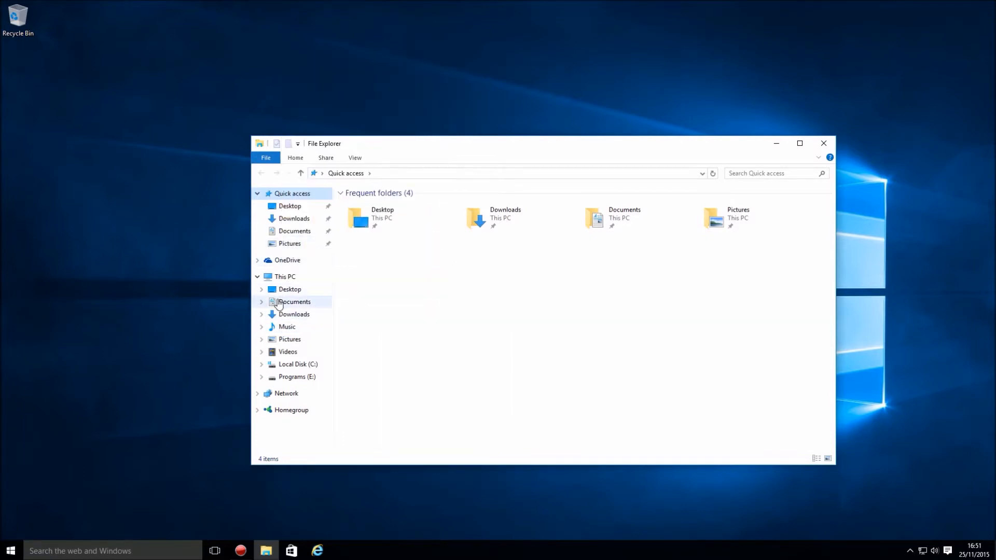
right_click(283, 301)
click(312, 232)
- Reopen the Start menu and resize the Downloads, Videos and Music folder tiles to Small
click(10, 551)
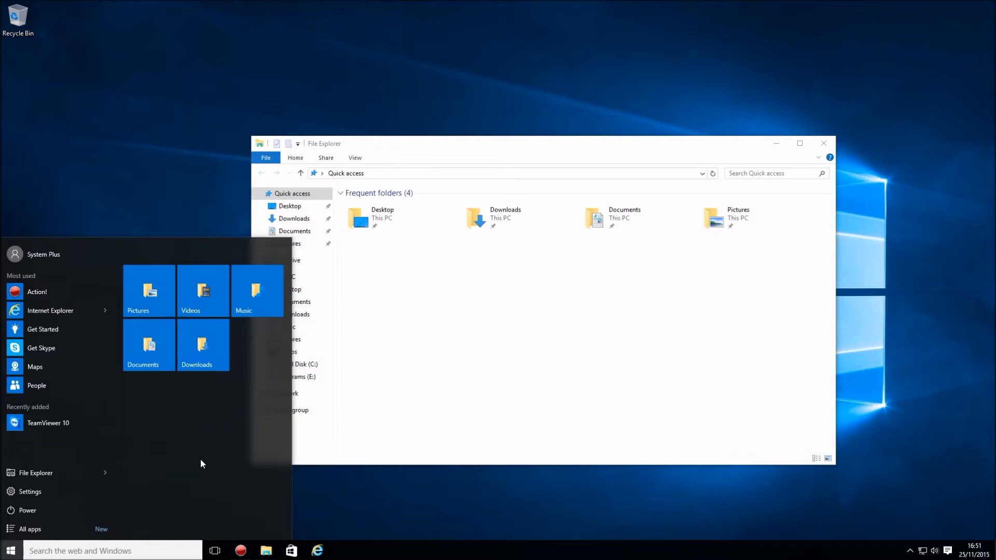
right_click(196, 348)
mouse_move(207, 375)
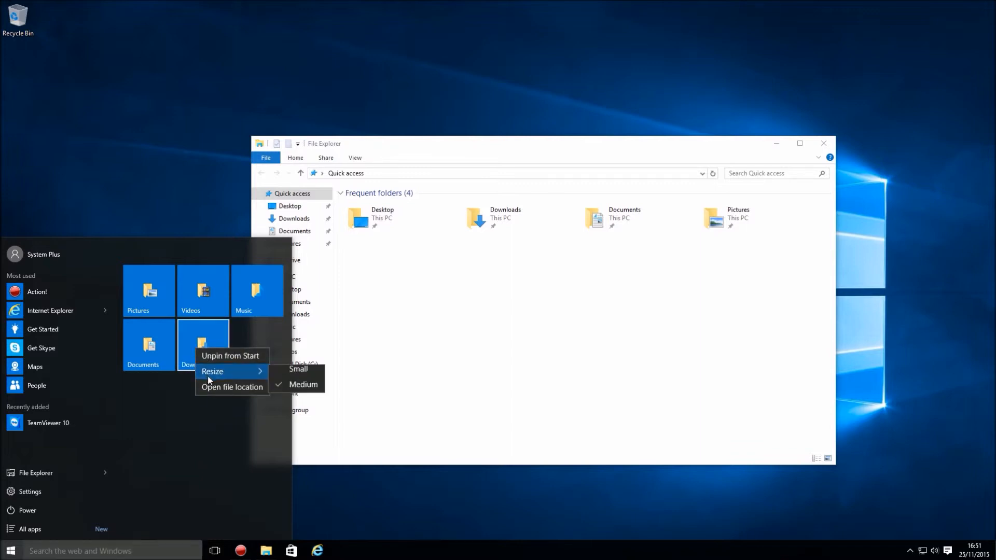
click(283, 369)
right_click(206, 307)
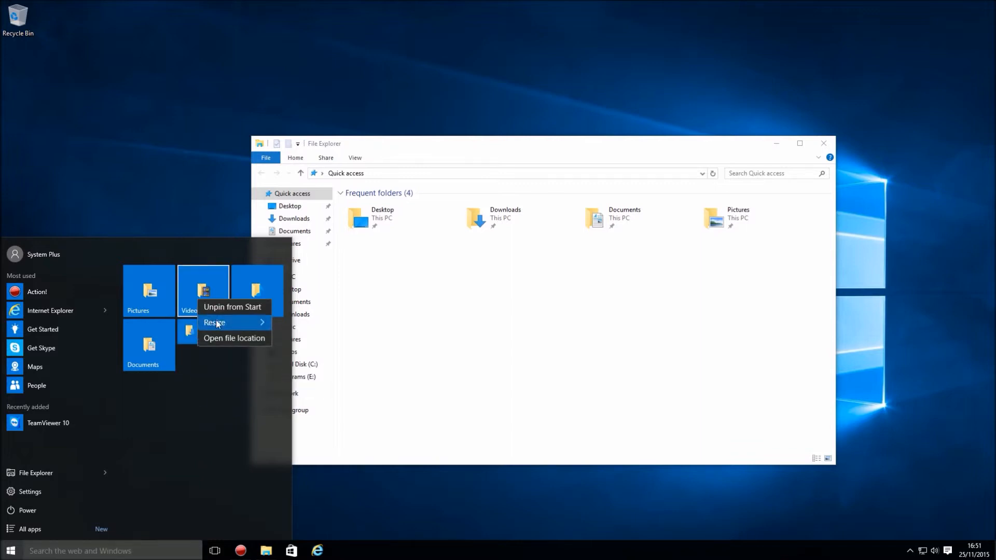
click(286, 322)
right_click(258, 298)
mouse_move(311, 318)
click(372, 319)
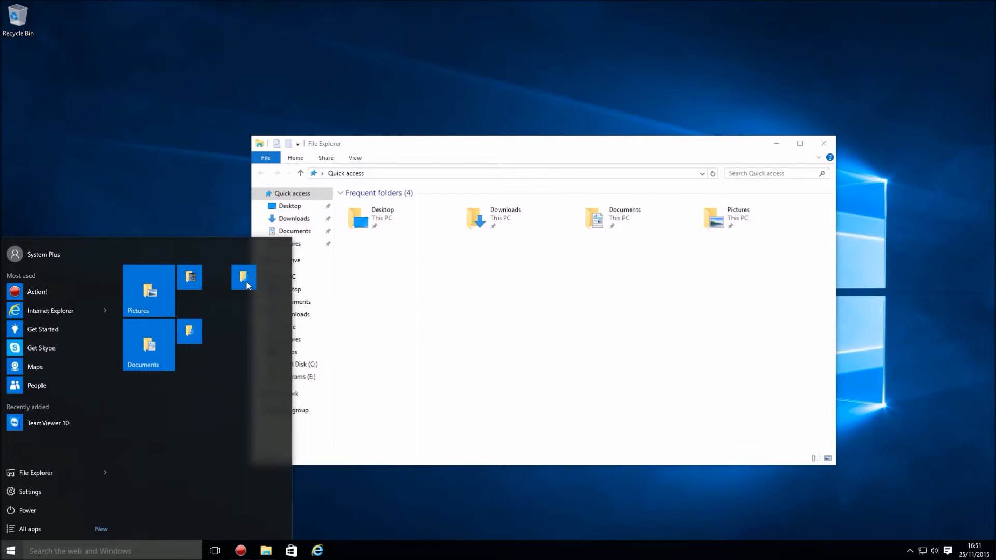
- Arrange the Music tile beside Downloads, Videos below Downloads and Pictures below Documents, then close the Start menu and File Explorer
drag(242, 288, 214, 338)
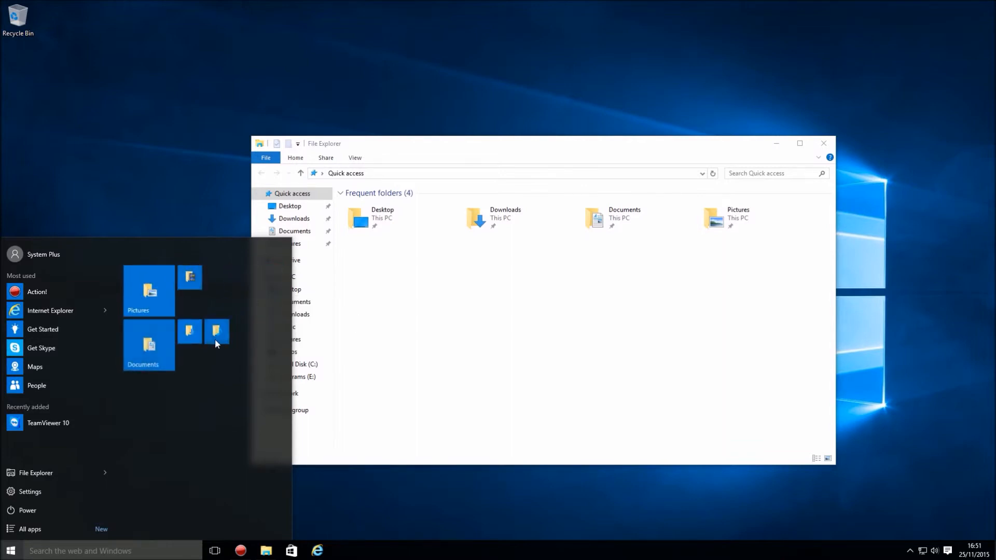
drag(189, 282, 185, 368)
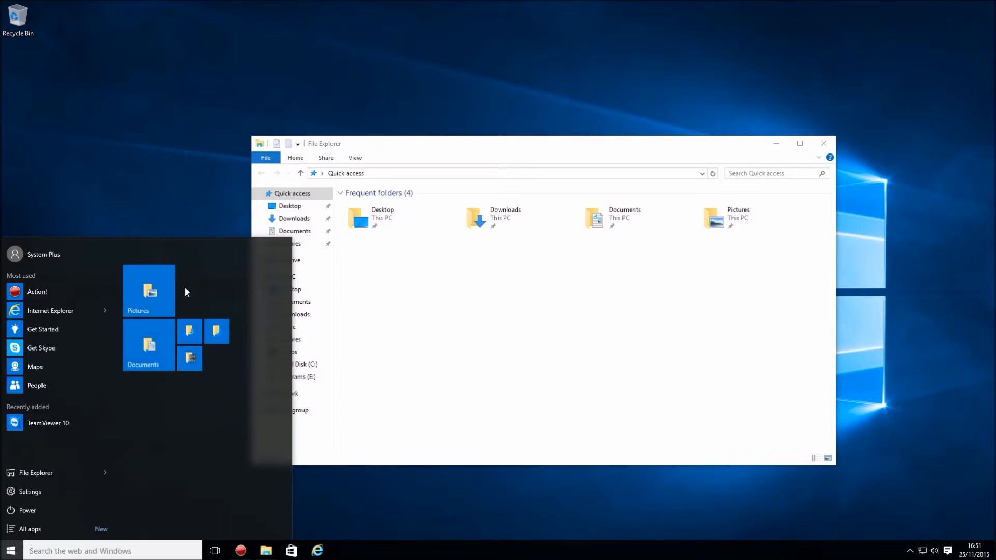
drag(148, 312, 152, 396)
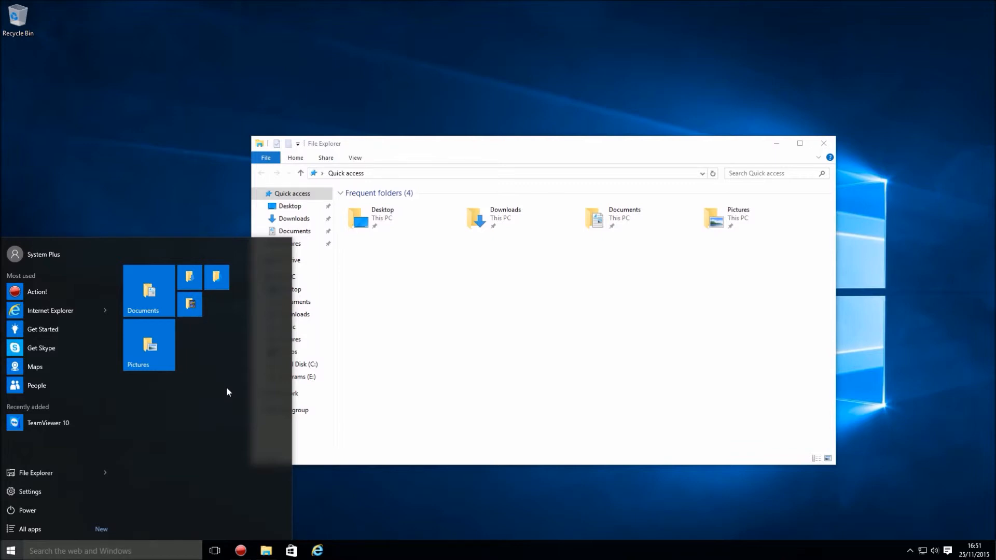
click(170, 225)
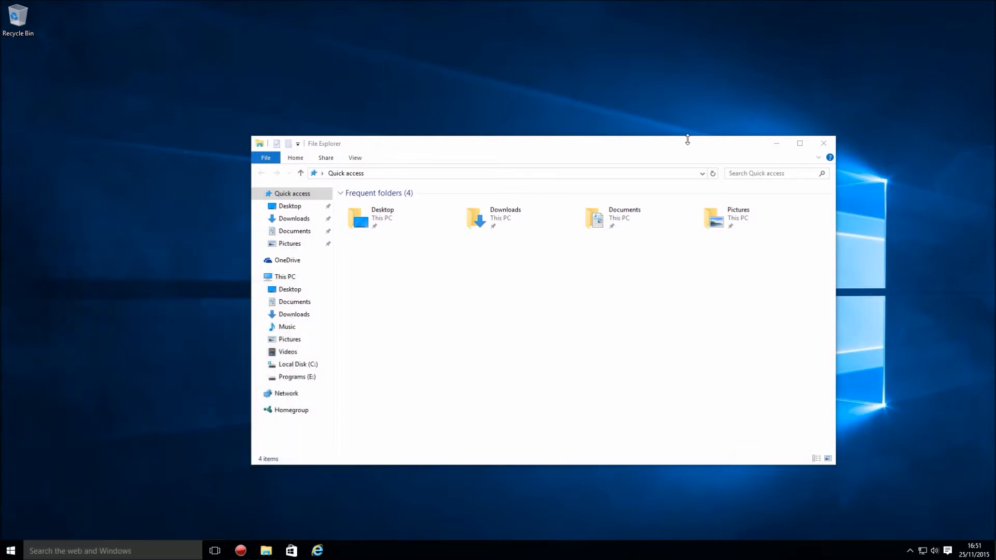
click(824, 144)
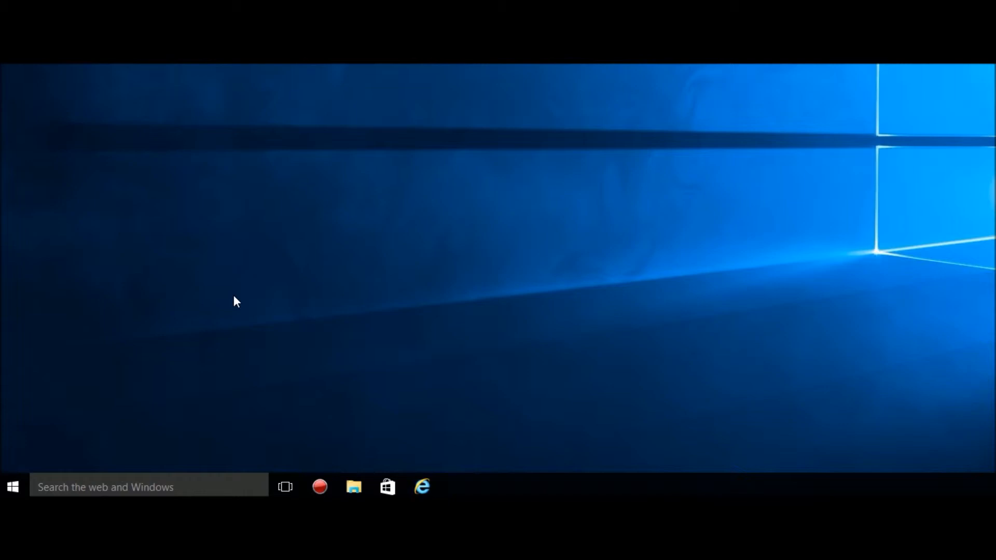
- Open the Start button's system tools menu and view its Shut down or sign out options
right_click(15, 483)
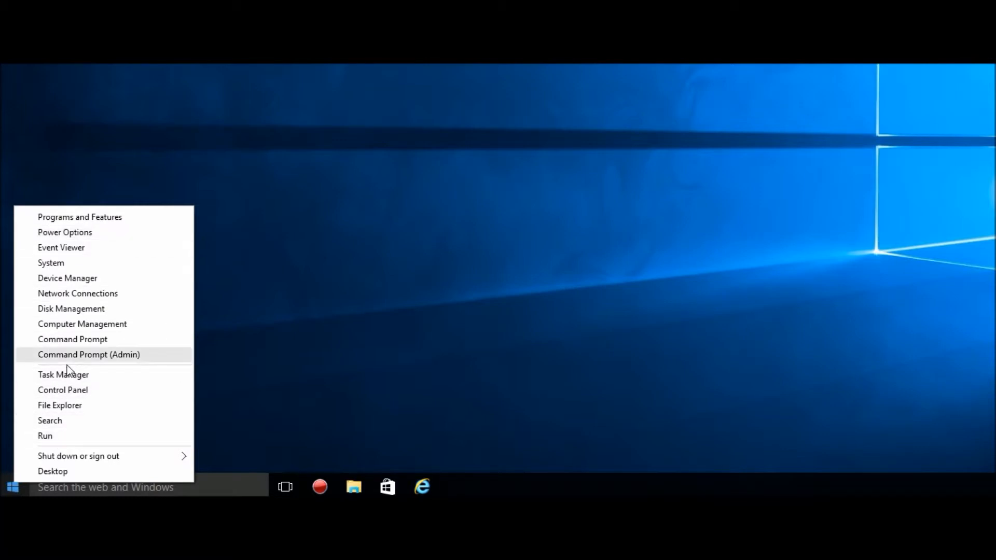
mouse_move(83, 458)
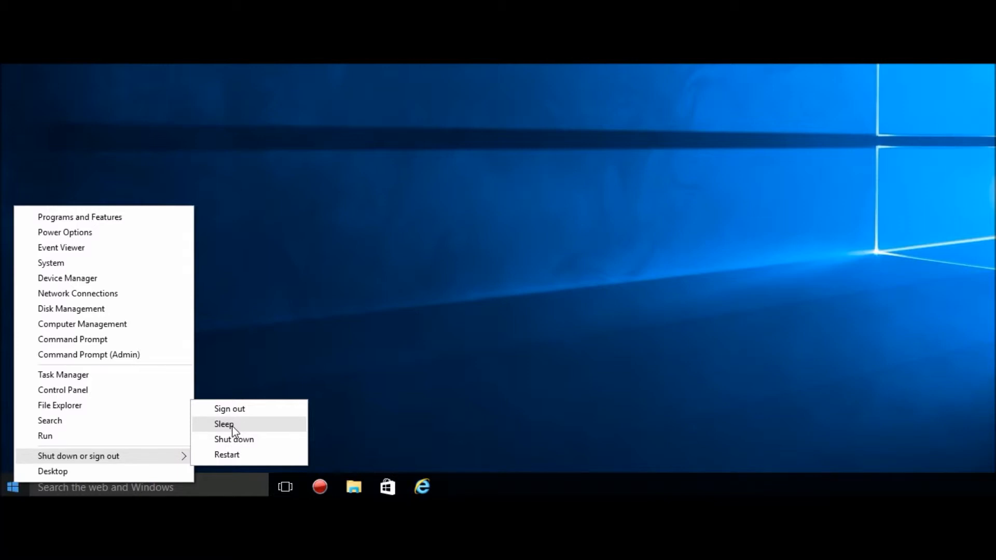
click(248, 313)
right_click(12, 487)
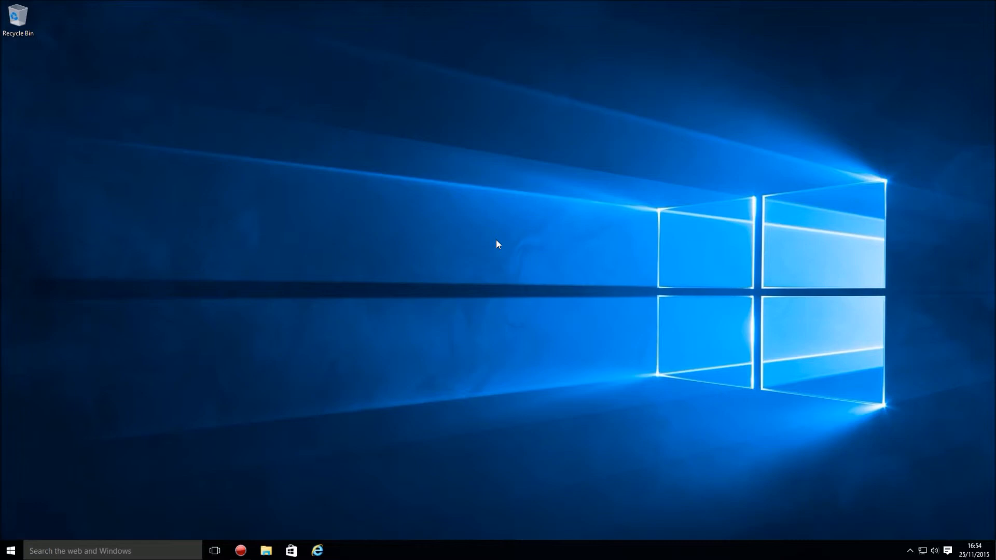
- Open Control Panel from the Start button's system tools menu and move its window slightly
right_click(8, 555)
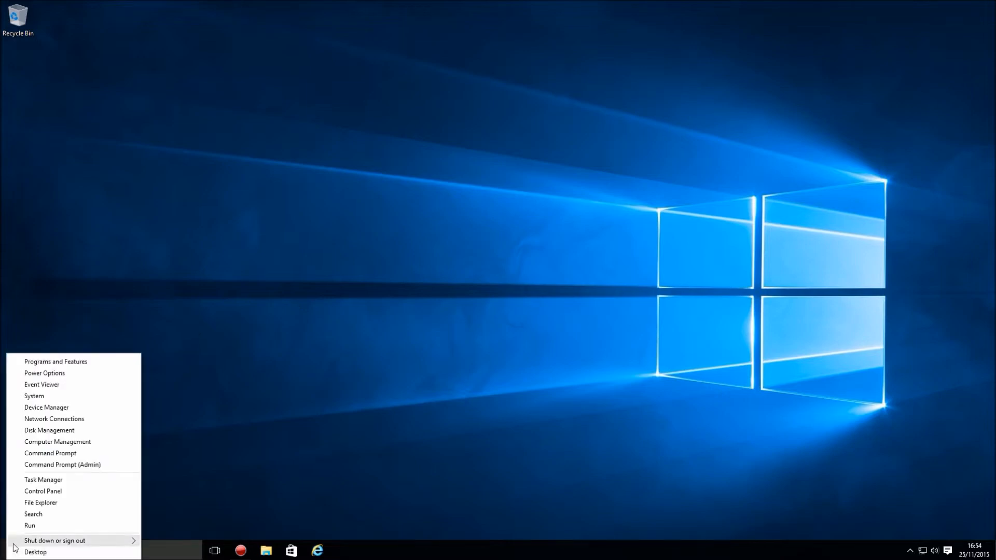
mouse_move(14, 545)
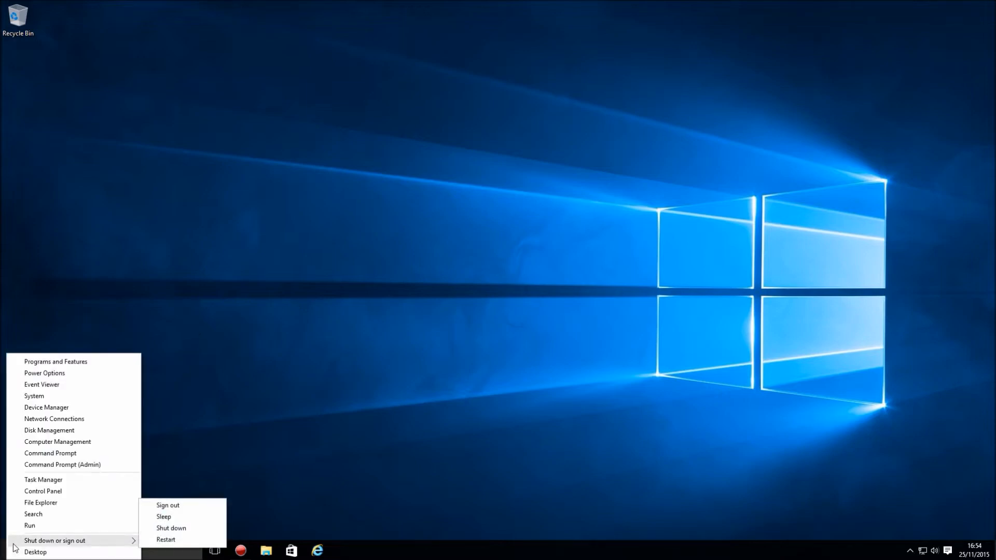
click(52, 491)
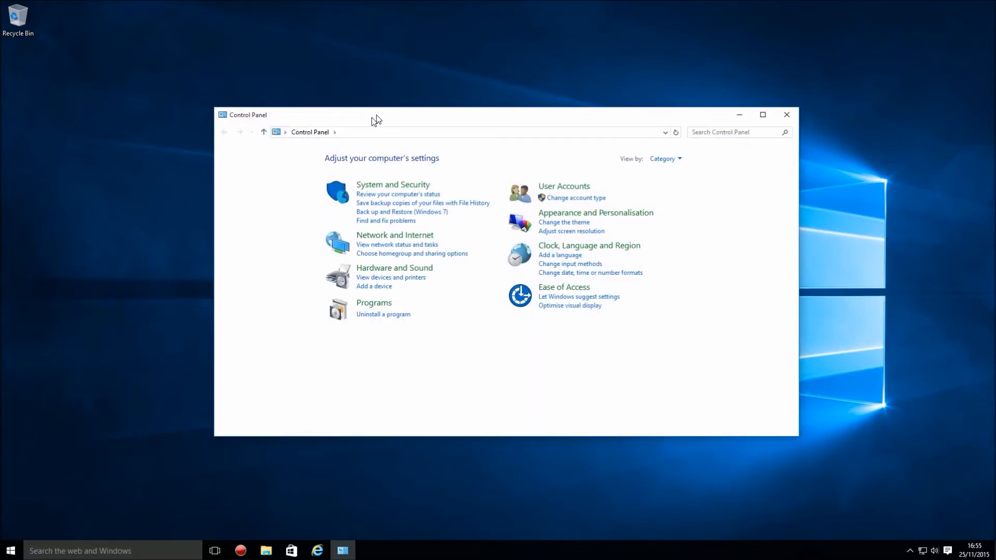
drag(372, 121, 391, 111)
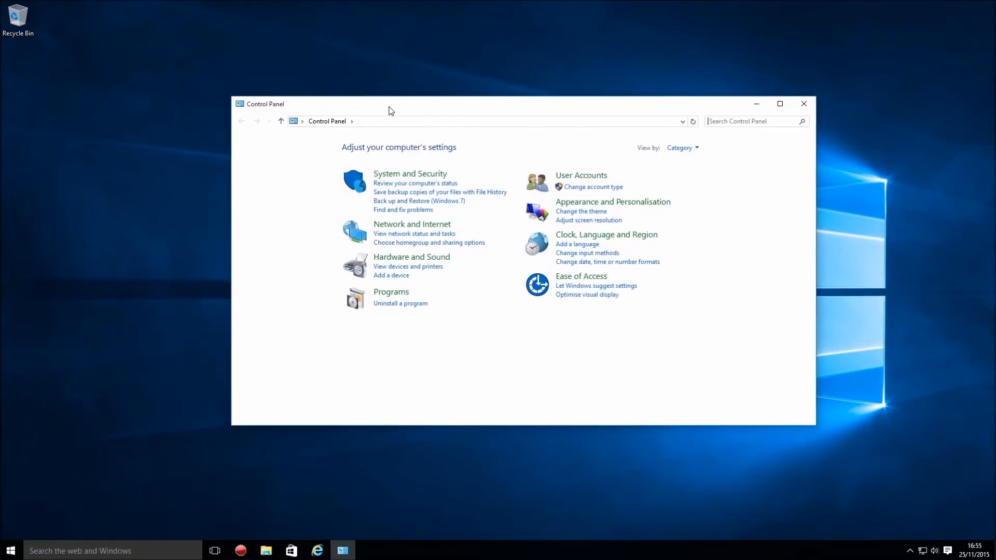
- Set the Control Panel view to Large icons, enlarge the window to fit all items, and close it
click(679, 148)
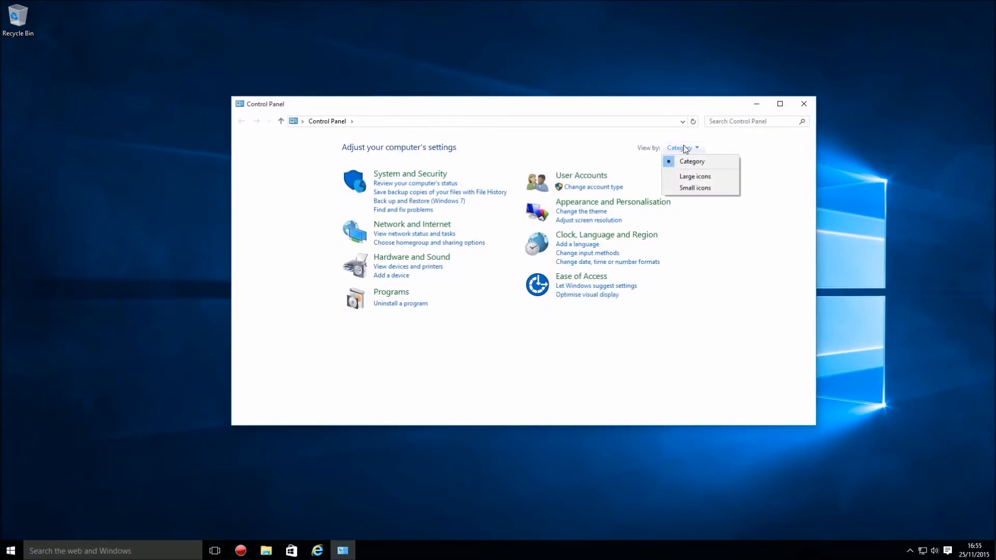
click(692, 177)
drag(814, 428, 907, 509)
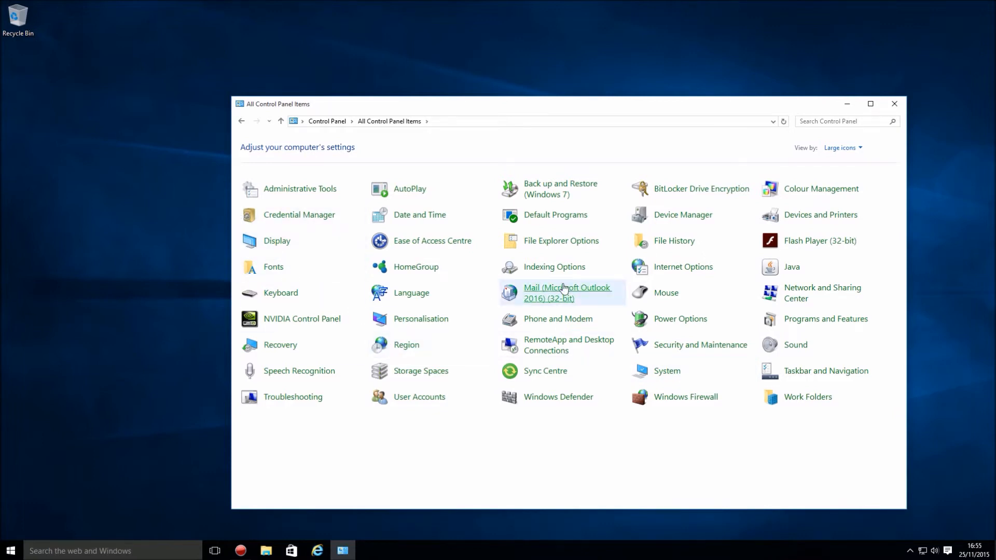
click(894, 104)
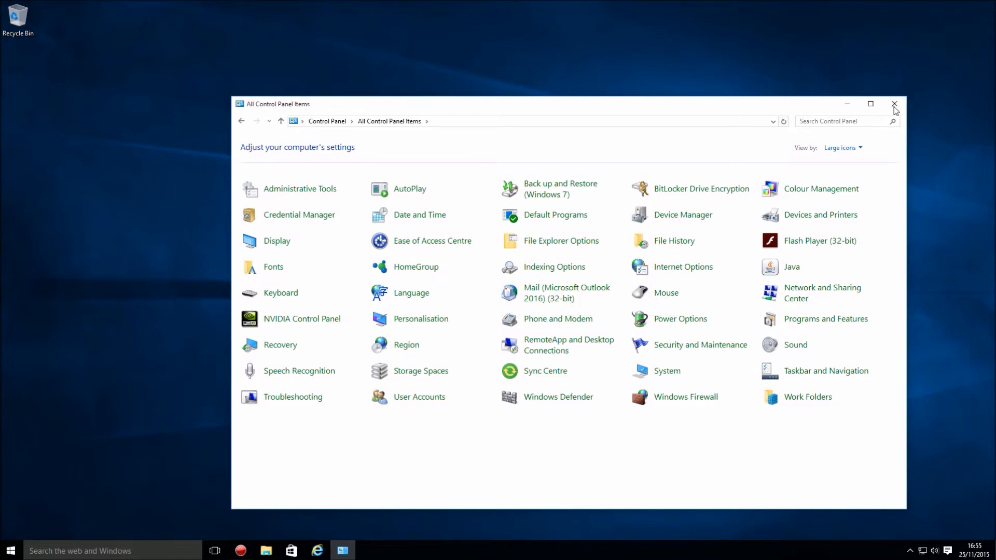
- Open Settings from the Start menu and move its window toward the middle of the desktop
click(11, 551)
click(29, 492)
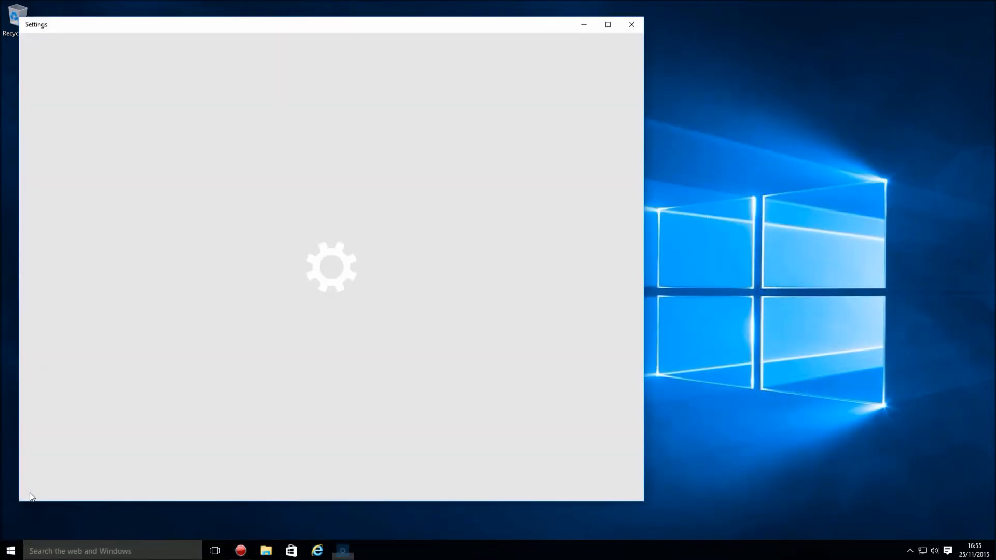
drag(405, 27, 532, 42)
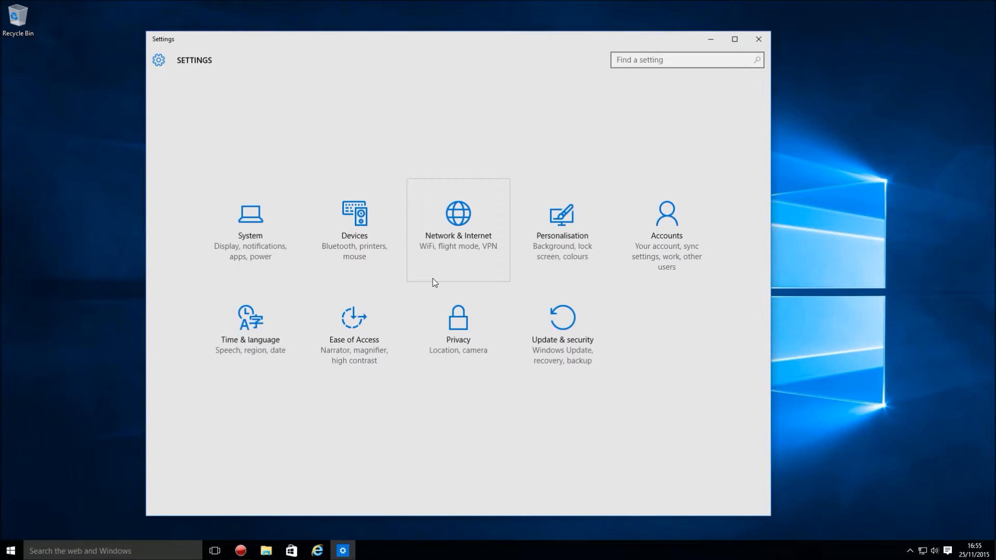
- Reopen Control Panel from the system tools menu to compare it with Settings, and return to the Settings window
right_click(10, 550)
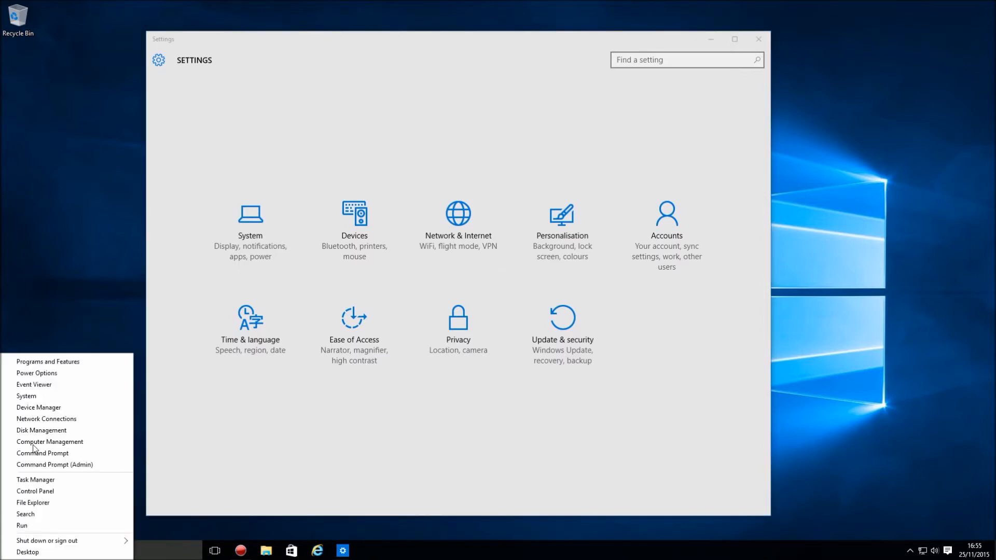
click(37, 490)
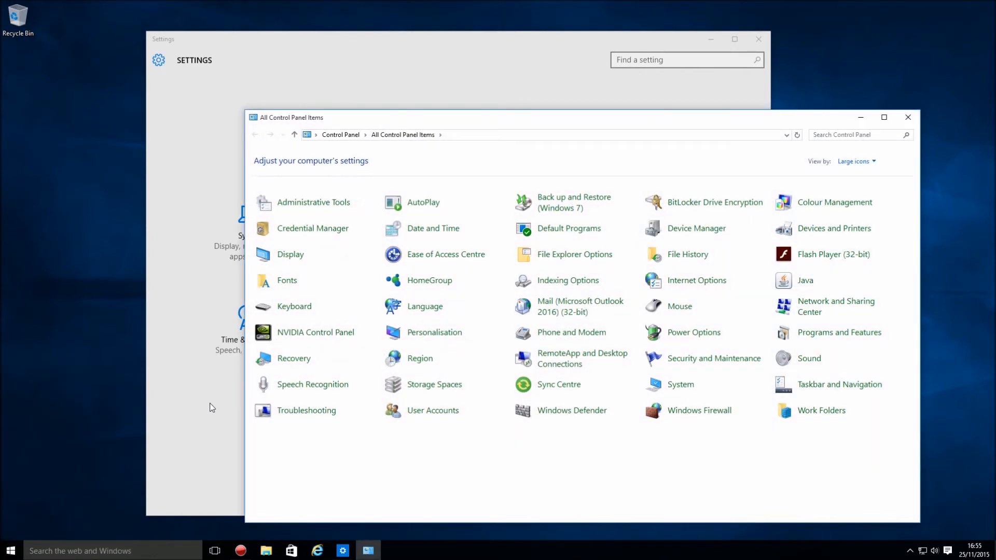
click(356, 60)
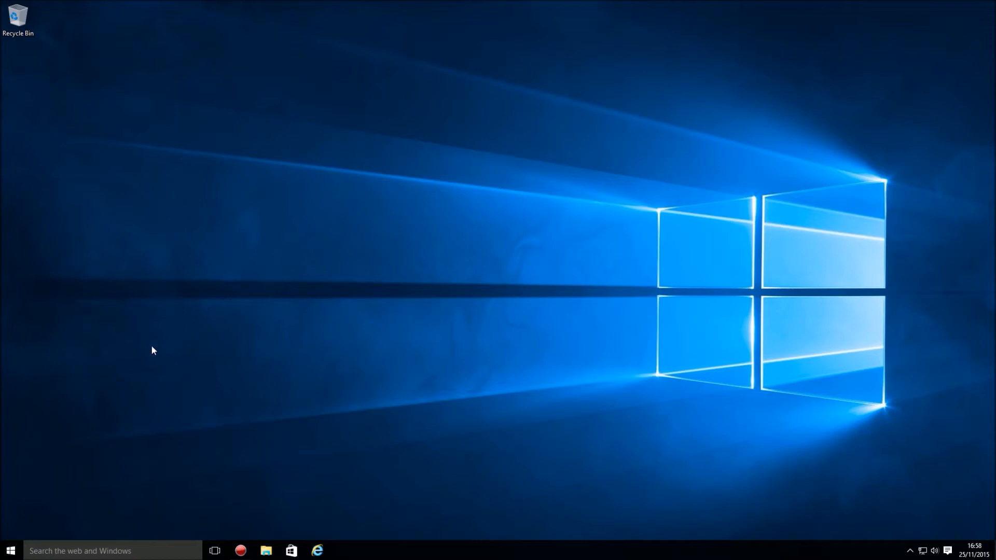
- Open the Start page of the Personalisation settings from the Start menu
click(8, 554)
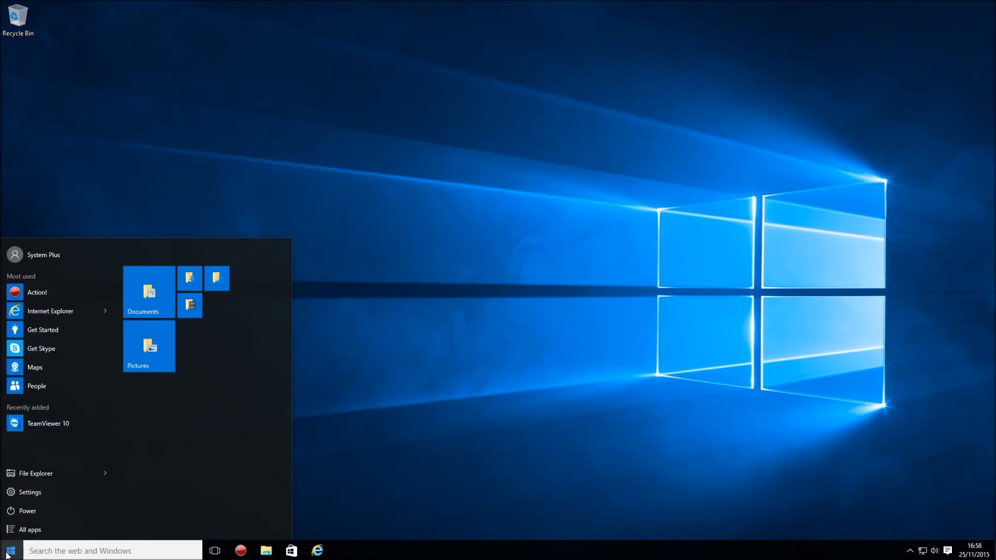
click(32, 491)
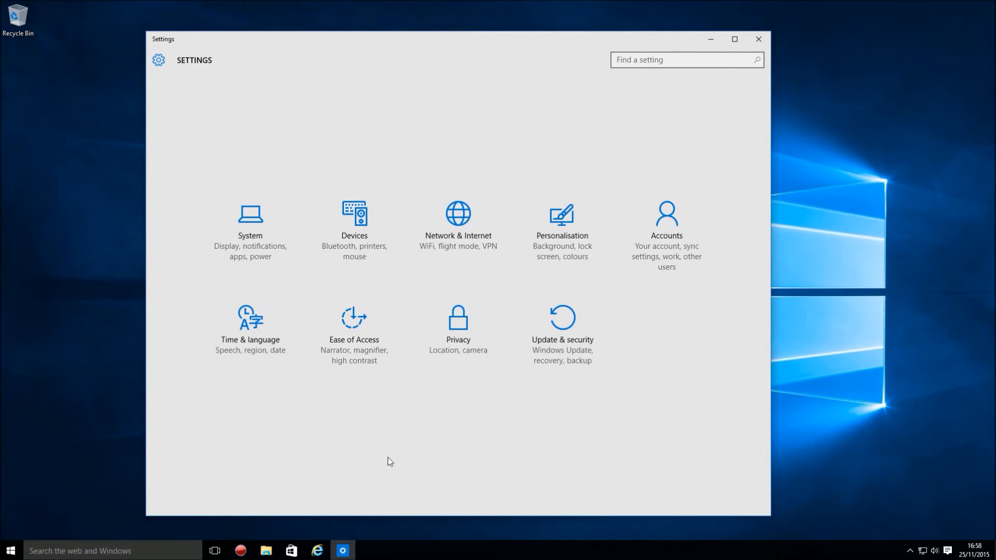
click(570, 243)
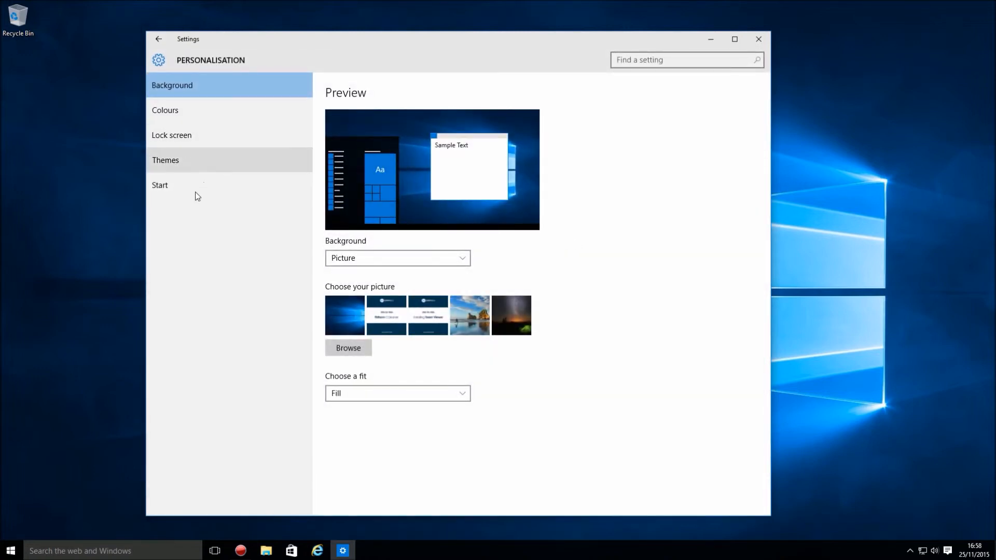
click(160, 189)
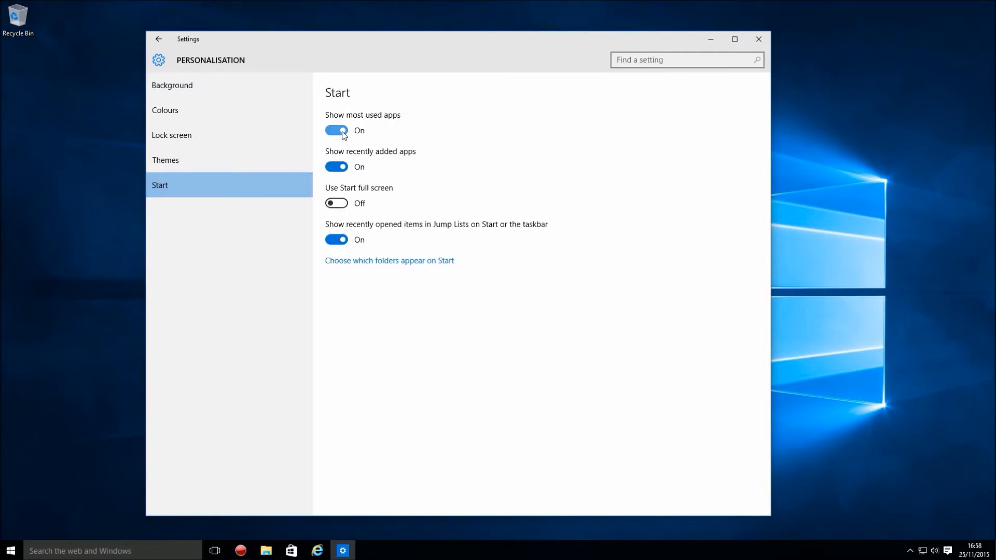
- Turn off Show most used apps and Show recently added apps, and check the Start menu
click(342, 132)
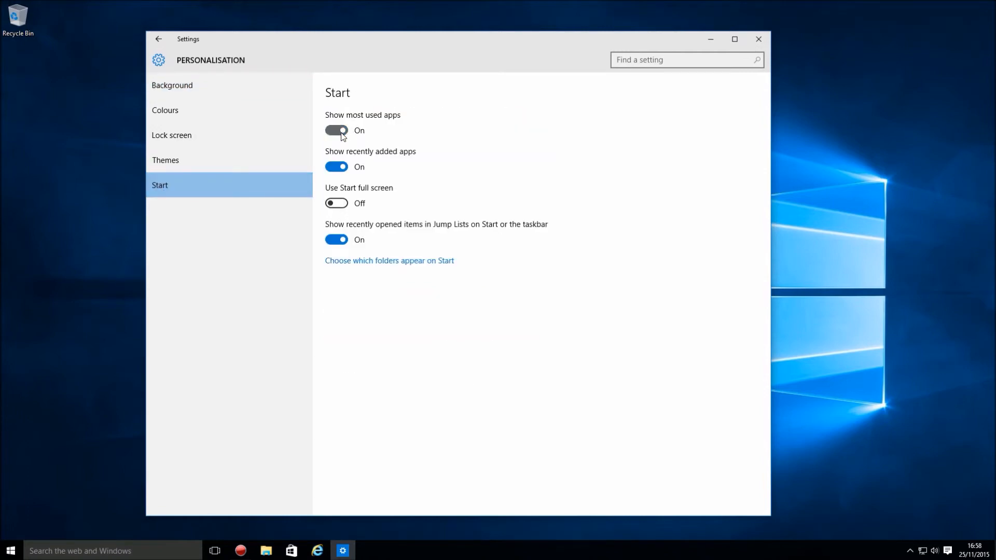
click(335, 166)
click(10, 551)
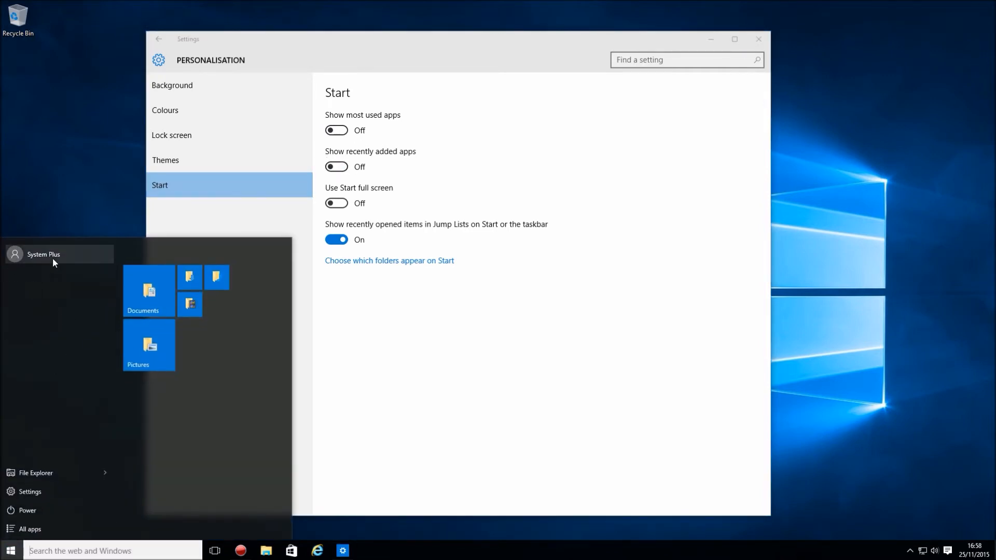
- Turn Show most used apps and Show recently added apps back on, check the Start menu and close it
click(337, 131)
click(338, 167)
click(10, 551)
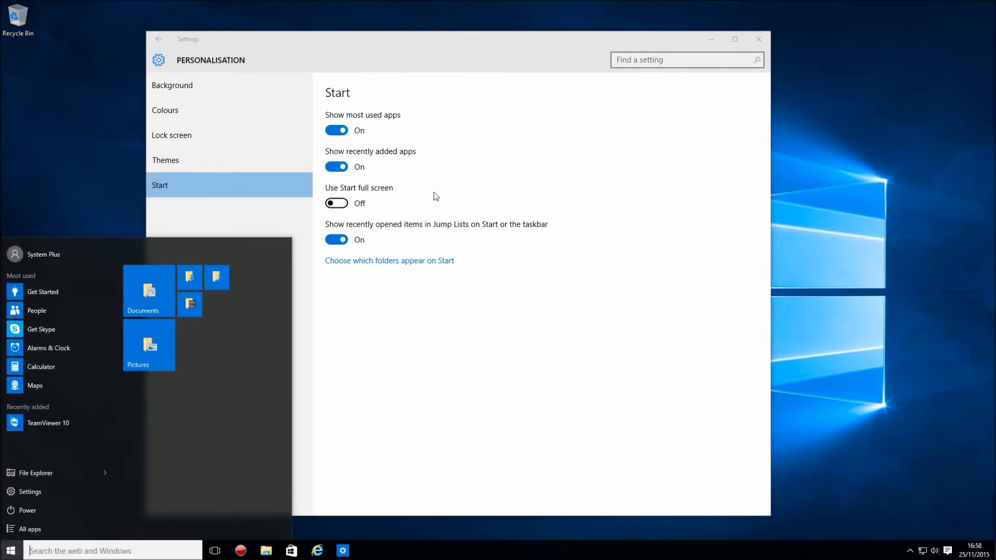
click(92, 151)
- Turn on Use Start full screen, open Start, and move the Documents tile to the far side and the Videos tile near the middle
click(341, 203)
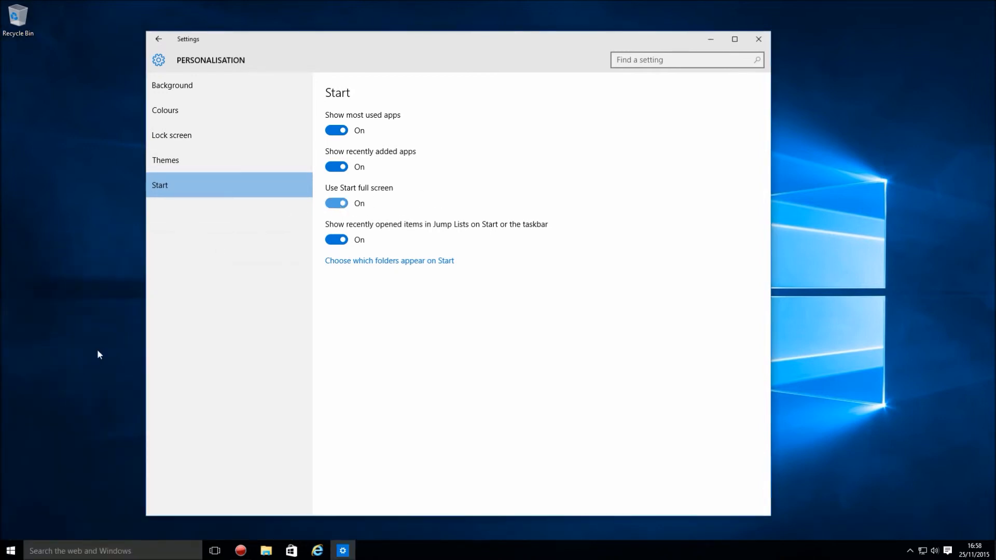
click(10, 550)
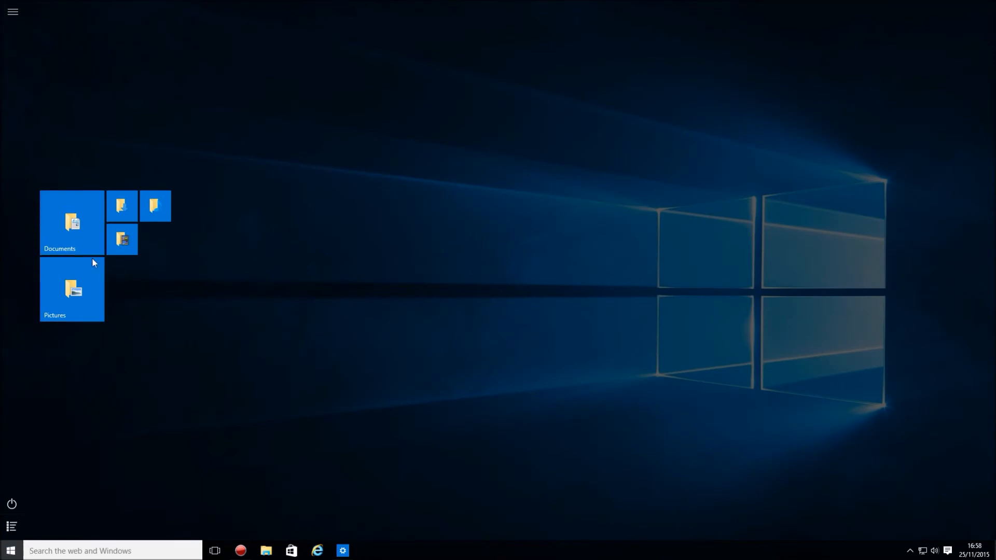
drag(75, 235, 674, 244)
drag(272, 295, 456, 247)
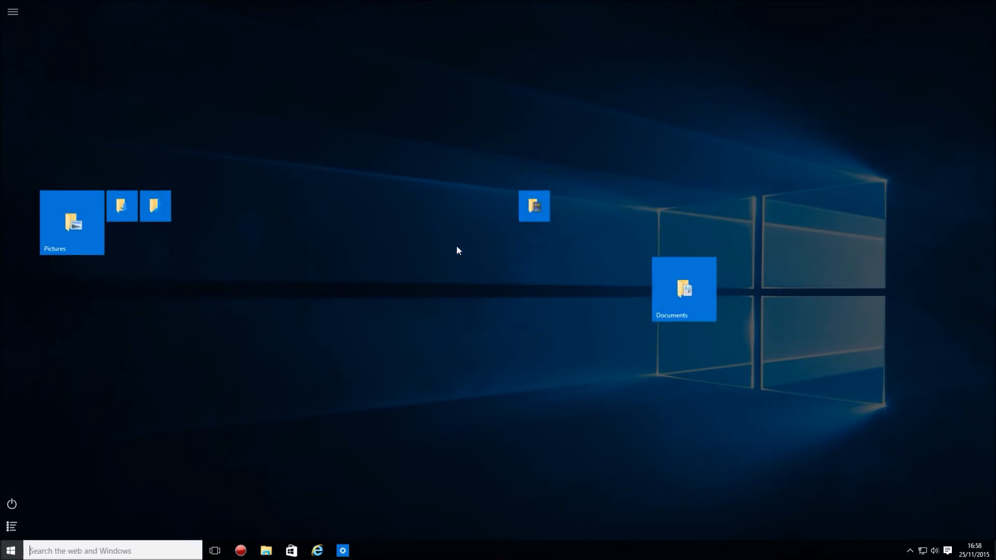
- Turn off Use Start full screen, check the tile layout in the regular Start menu, and close Settings
click(11, 550)
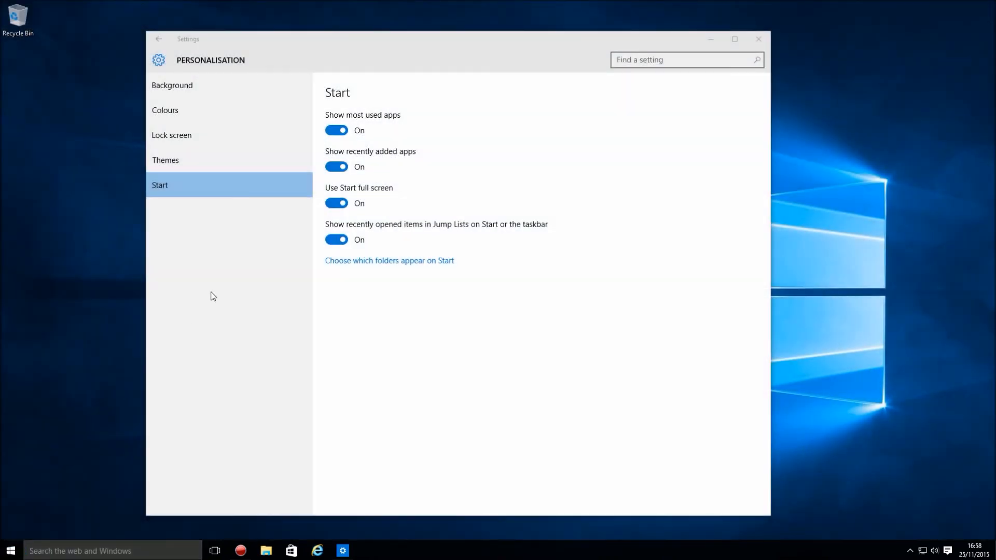
click(336, 203)
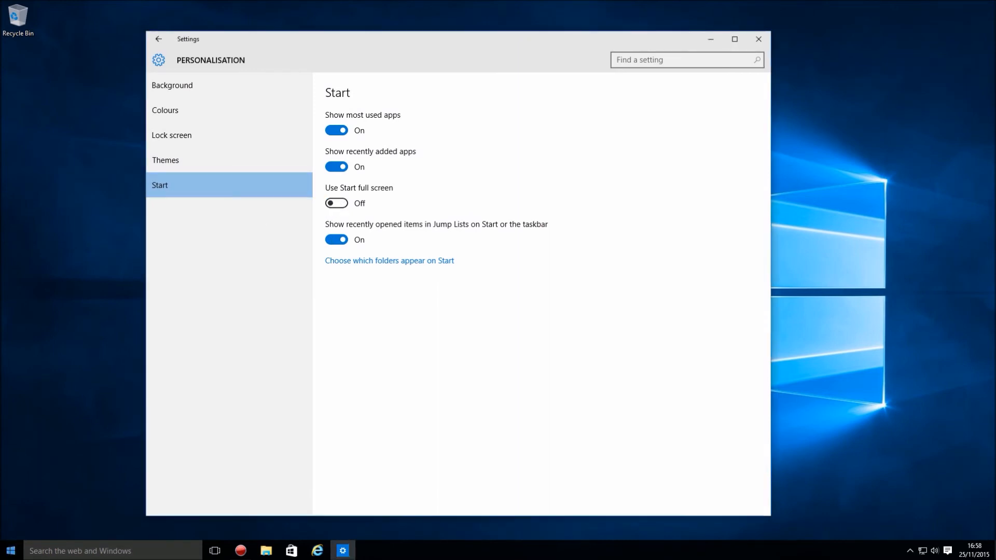
click(11, 551)
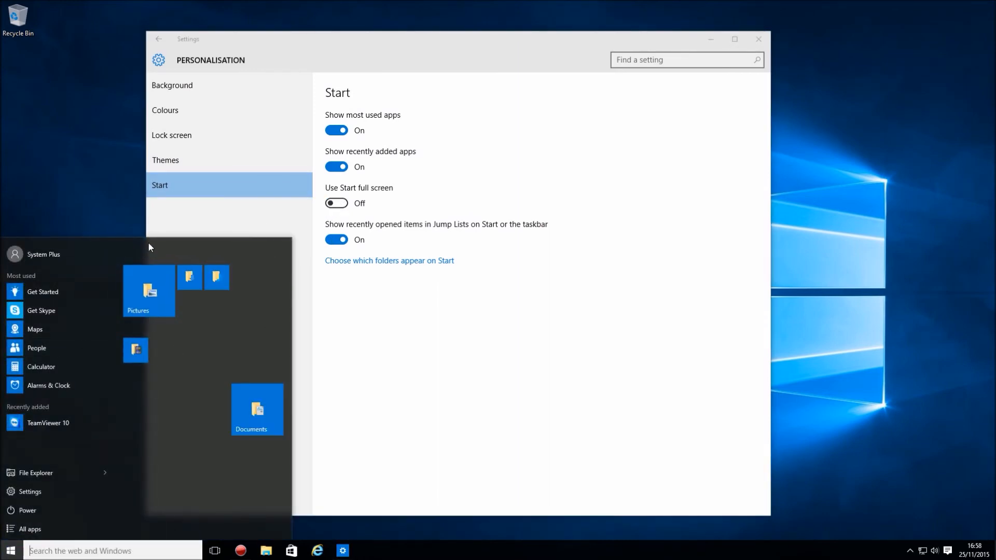
click(97, 151)
click(759, 43)
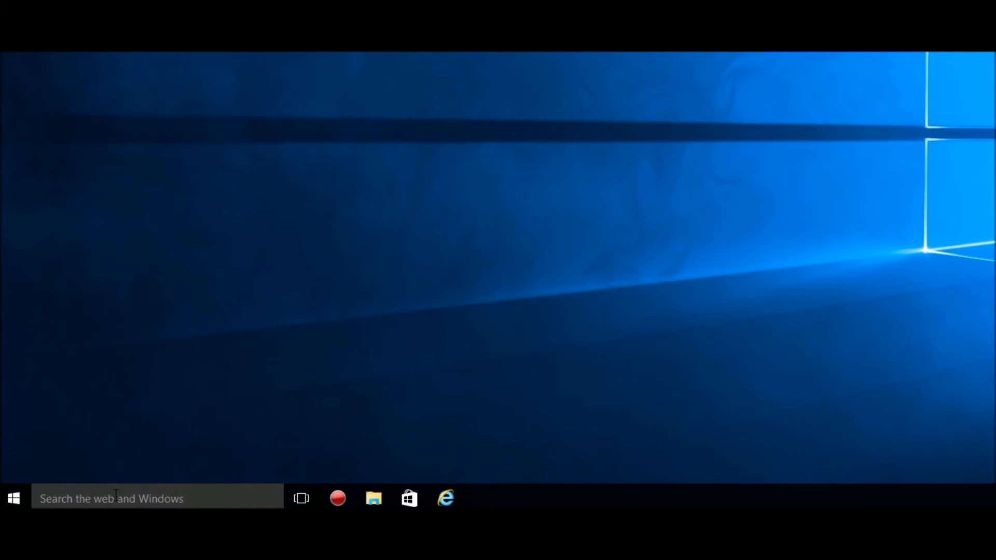
- Search Windows for "word", and replace the search term with "itunes"
click(105, 500)
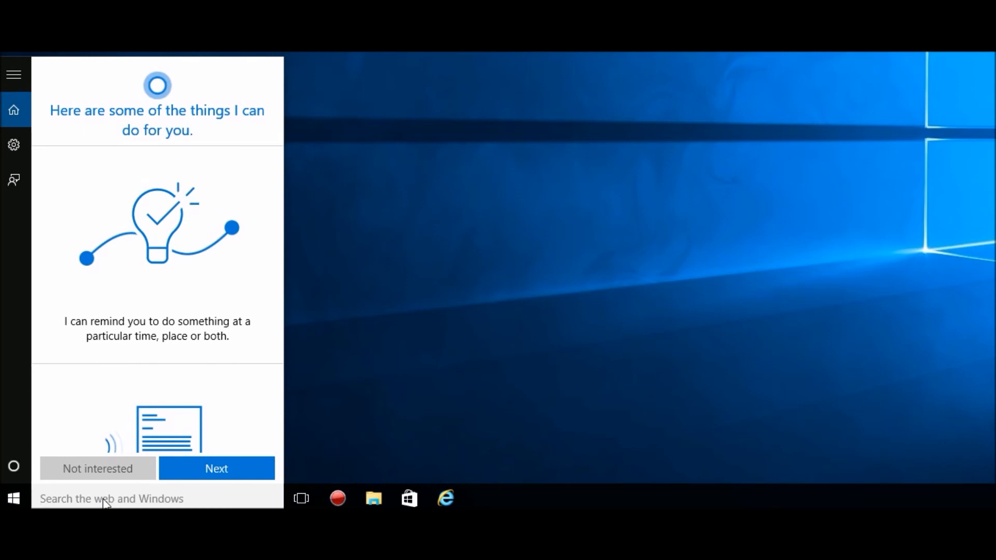
text(word)
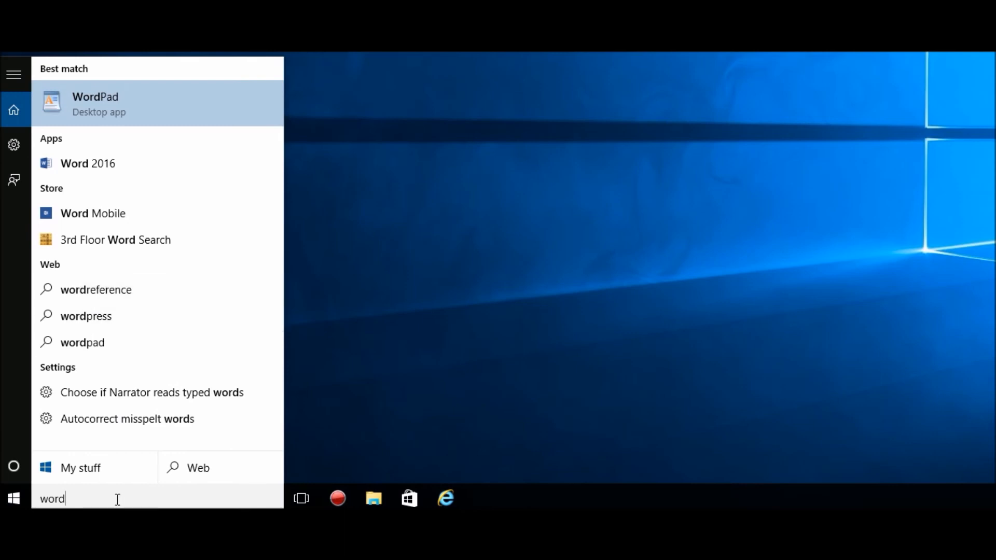
key(BackSpace)
key(BackSpace)
key(BackSpace)
key(BackSpace)
text(i)
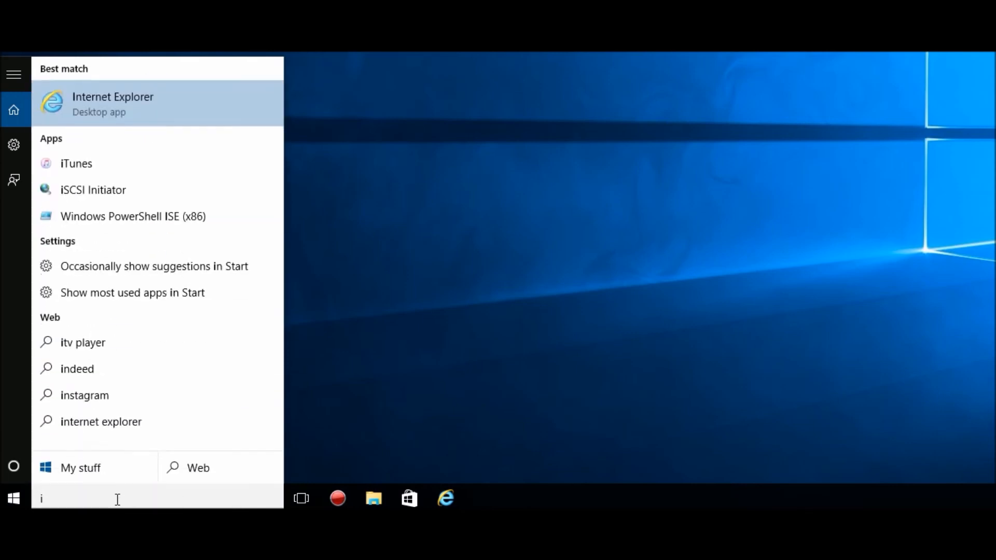
text(tunes)
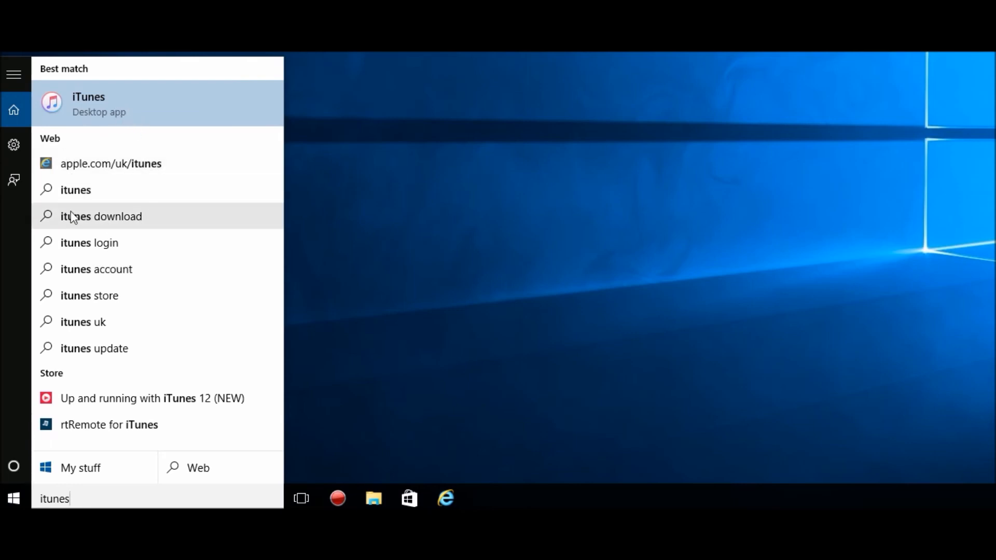
- Replace the search term with the calculation 4+10 to work out its result
click(101, 492)
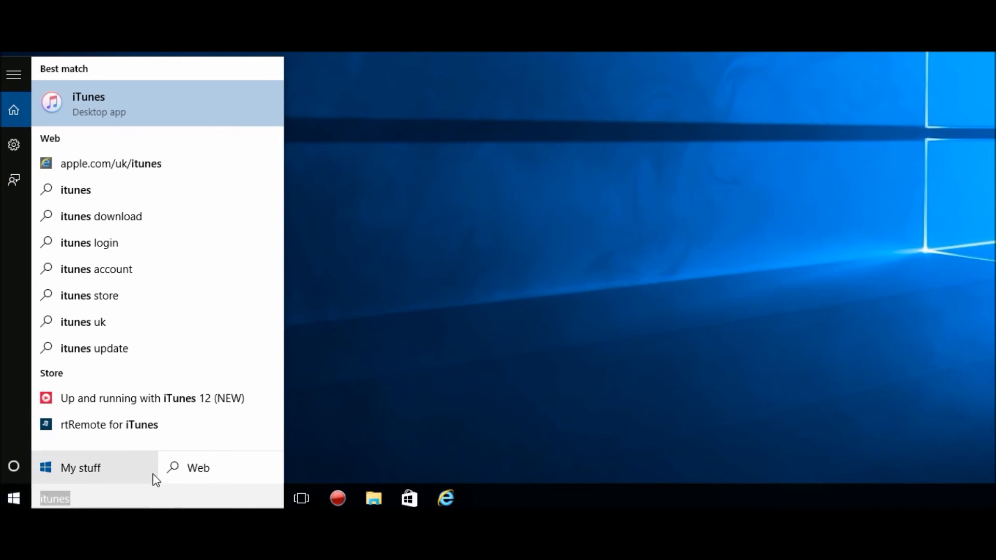
text(4+10)
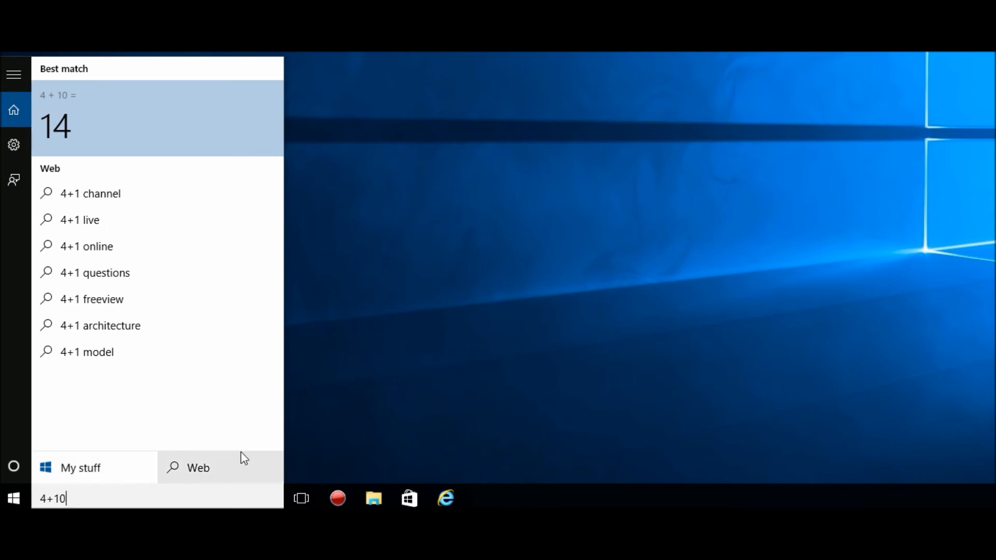
- Dismiss the search results and change the taskbar's search display to Show search icon
click(478, 373)
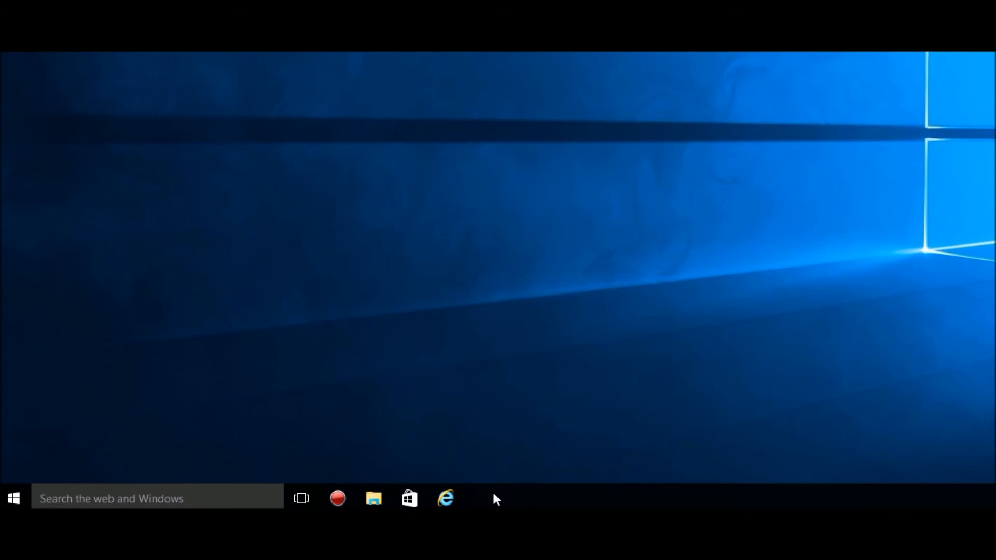
right_click(515, 497)
mouse_move(653, 324)
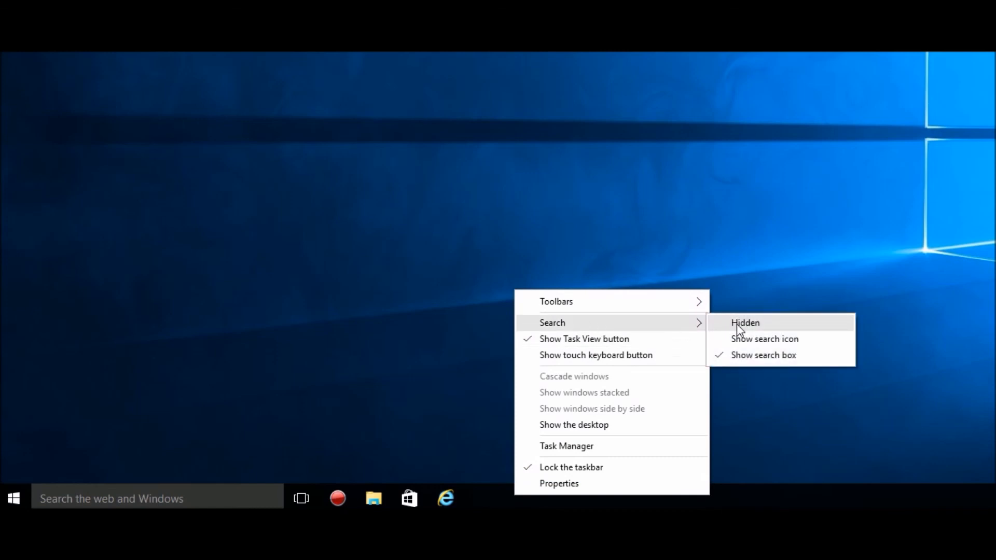
click(735, 338)
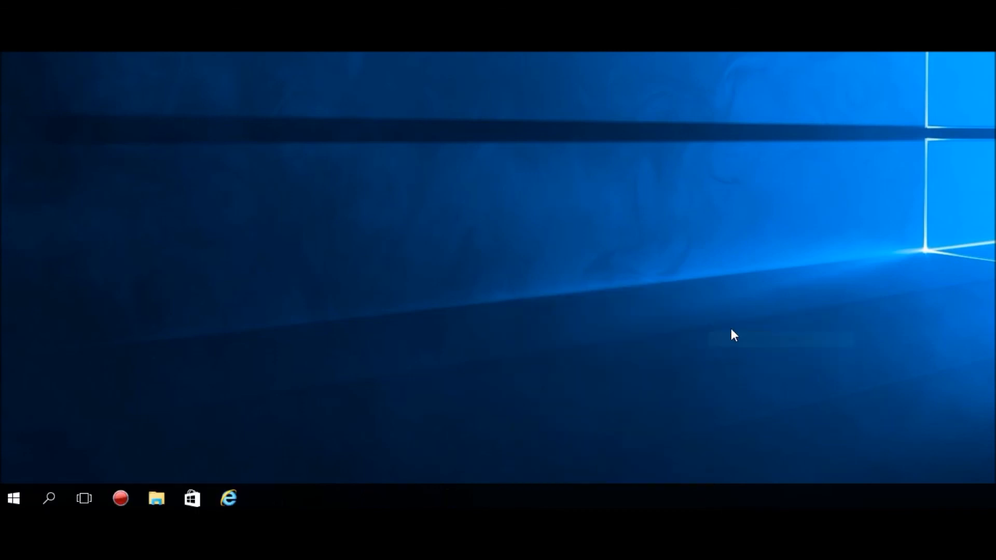
- Open the search pane from the taskbar's search icon to check how it looks, and close it, twice
click(50, 498)
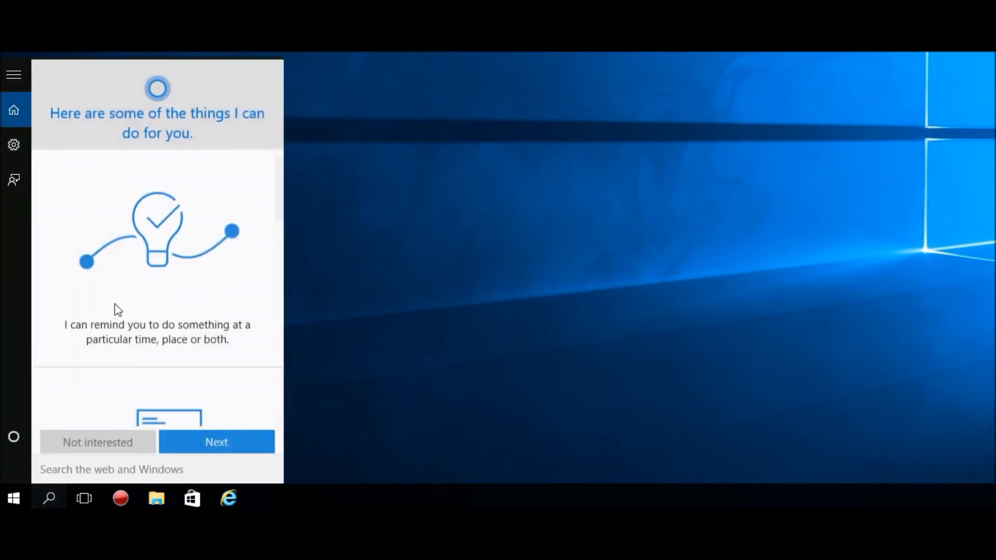
click(387, 315)
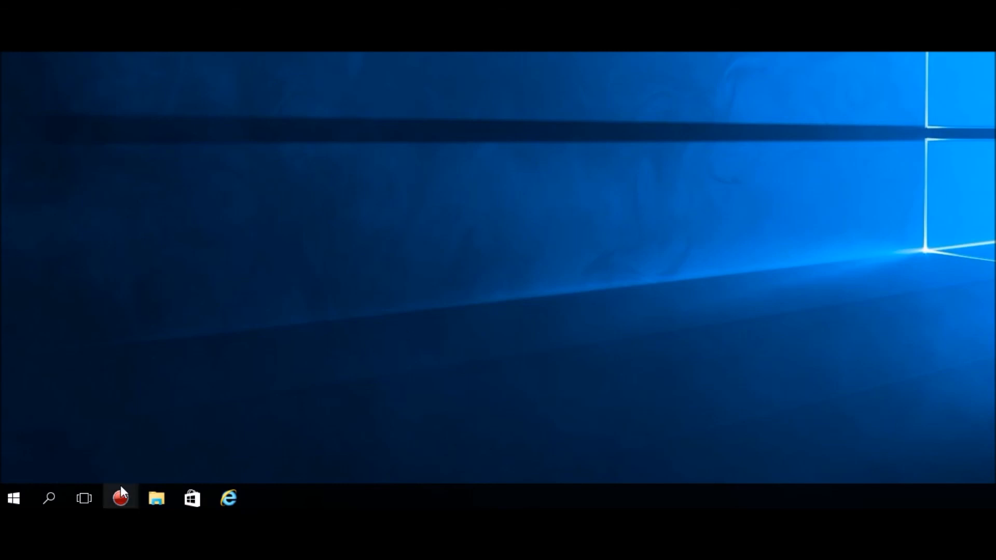
click(48, 496)
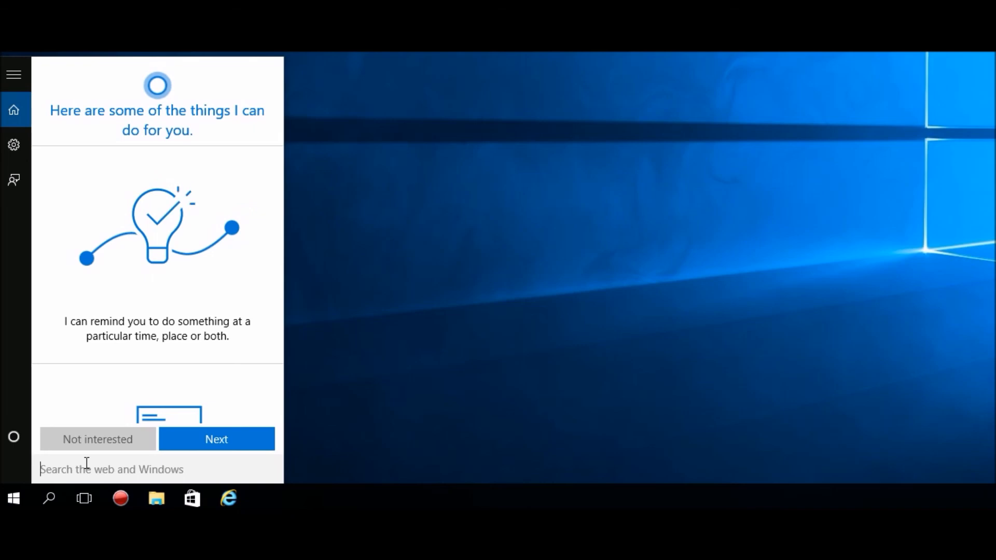
click(325, 306)
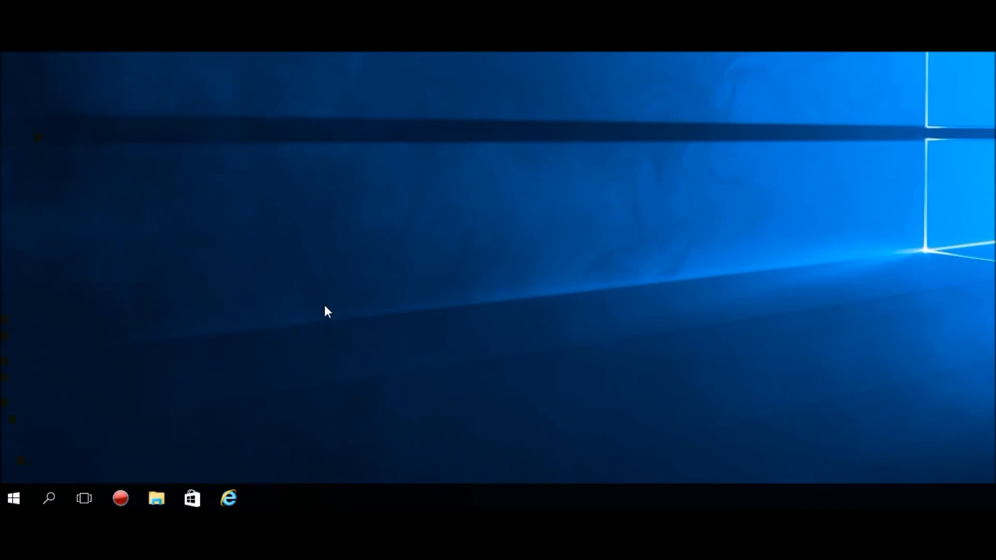